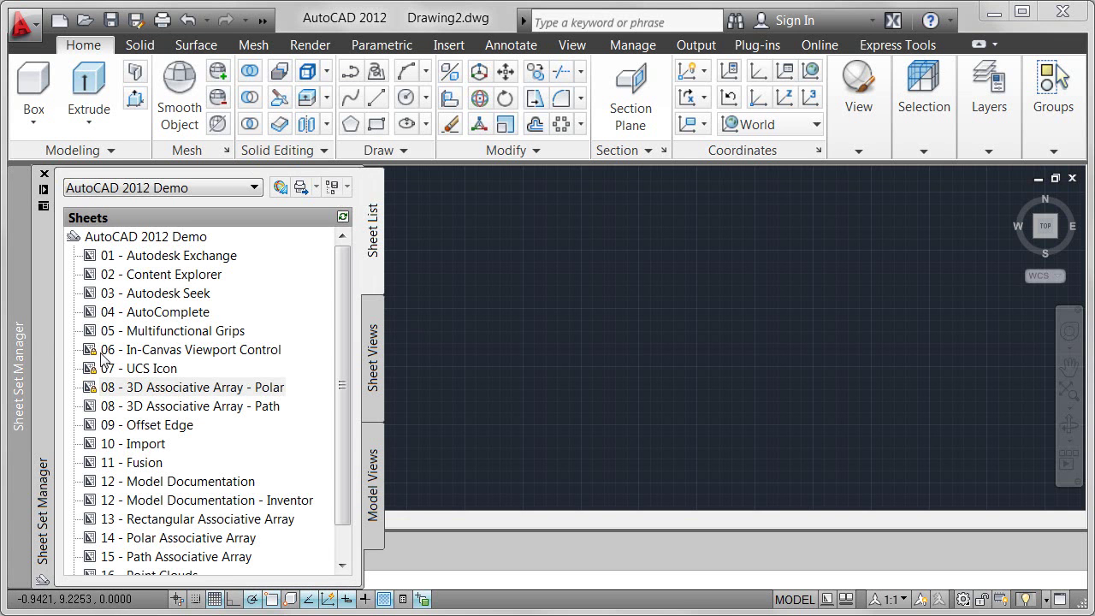
Open sheet 08's 3D DOLPHIN THEATER model, restore the saved Array view, and zoom in on the seat
{"action": "double_click", "coordinate": [159, 387]}
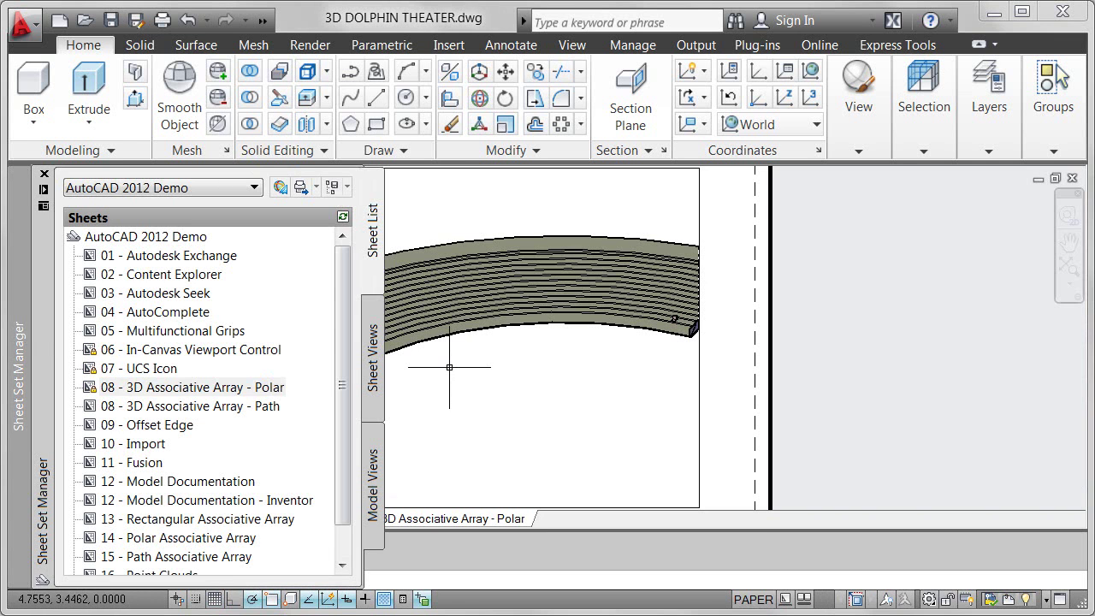
{"action": "left_click", "coordinate": [137, 519]}
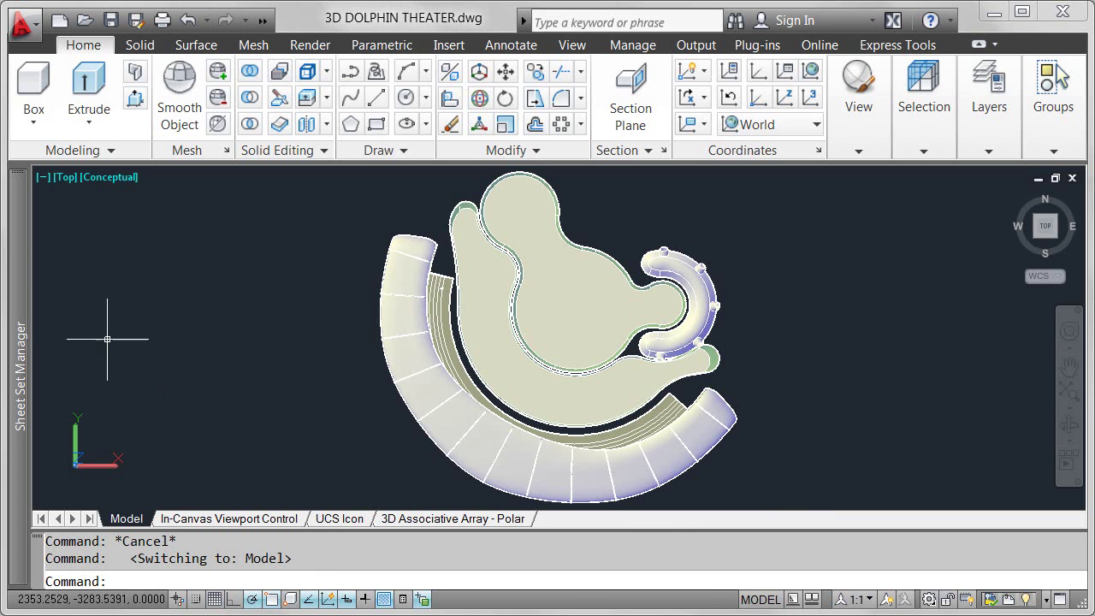
{"action": "left_click", "coordinate": [74, 177]}
{"action": "mouse_move", "coordinate": [126, 199]}
{"action": "left_click", "coordinate": [325, 198]}
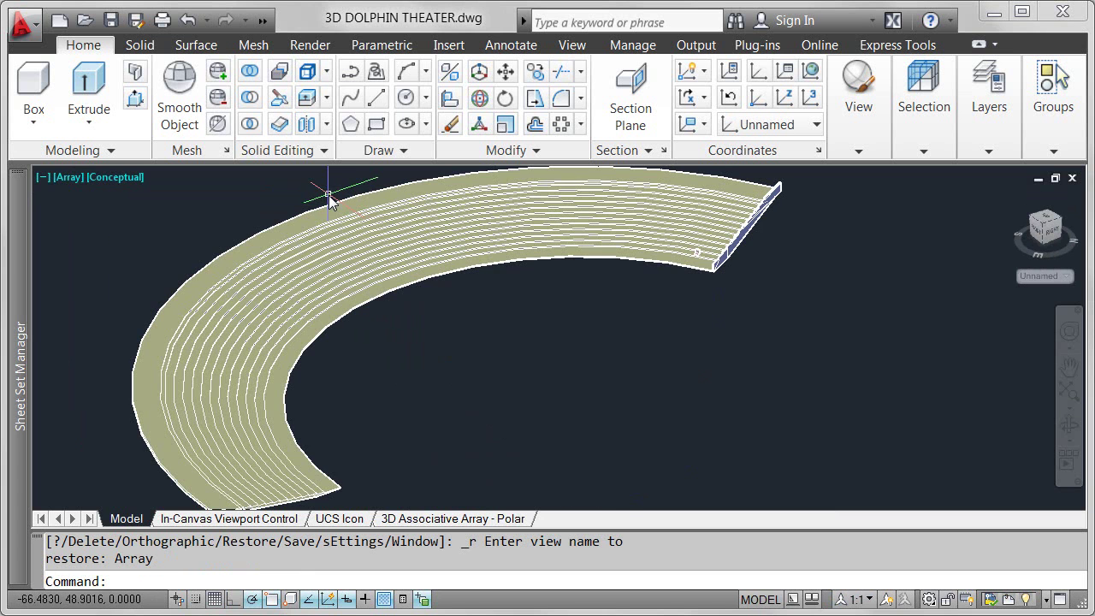
{"action": "scroll", "coordinate": [641, 262], "scroll_direction": "up", "scroll_amount": 5}
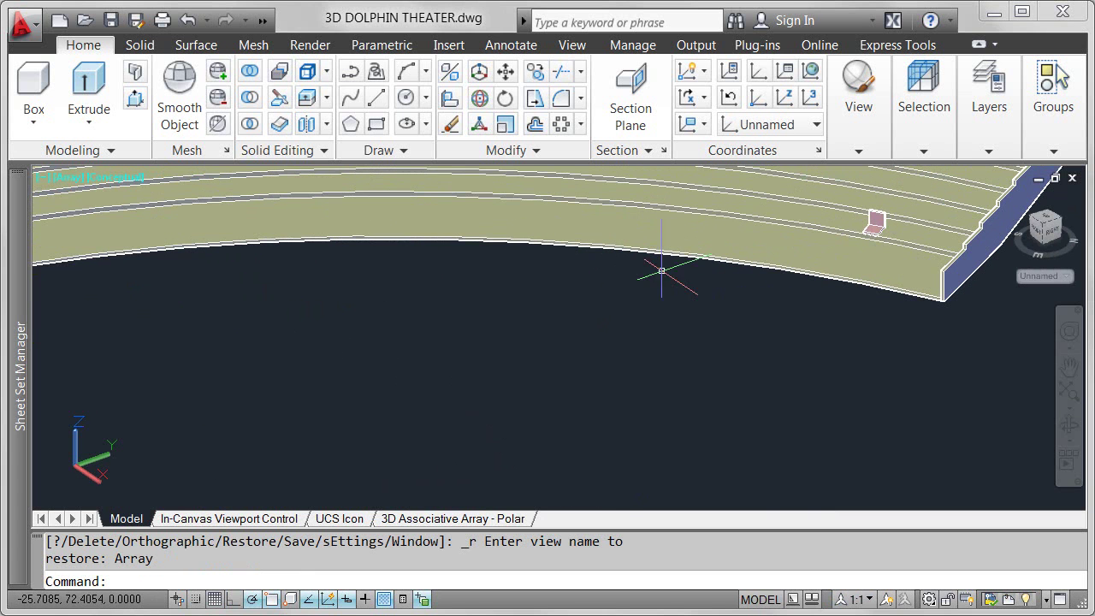
Start a polar array of the seat's 3D solid, centred on the centre of the tier arc
{"action": "left_click", "coordinate": [564, 130]}
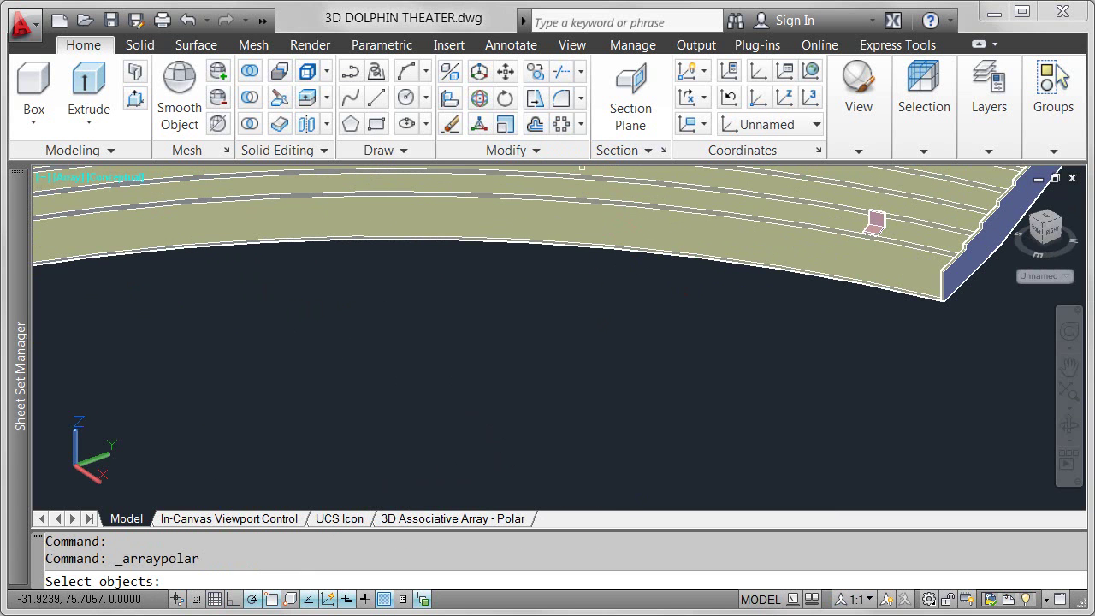
{"action": "left_click", "coordinate": [875, 226]}
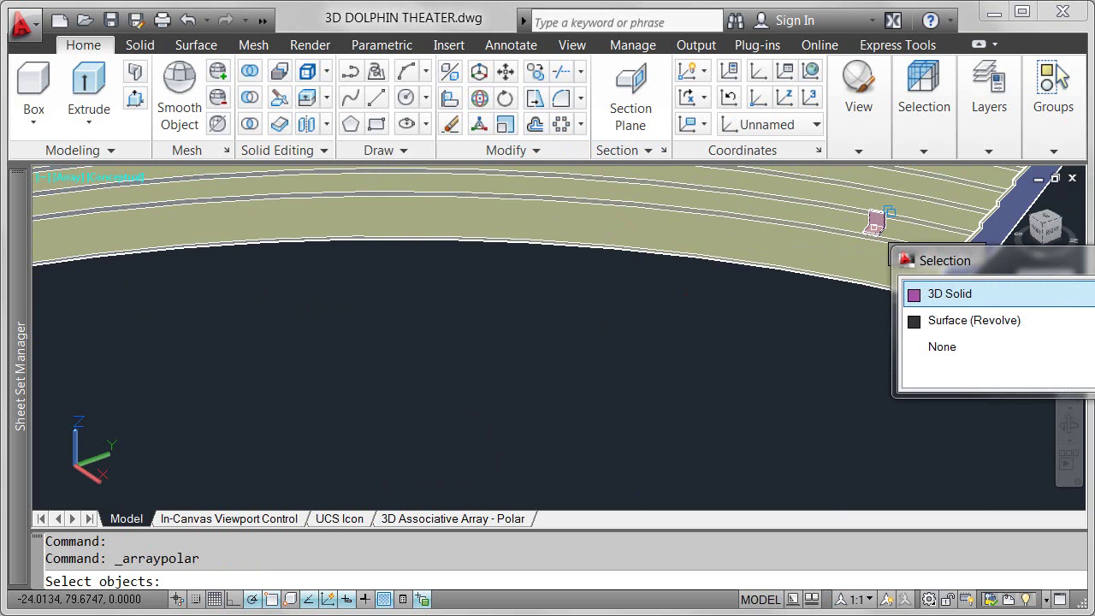
{"action": "left_click", "coordinate": [950, 293]}
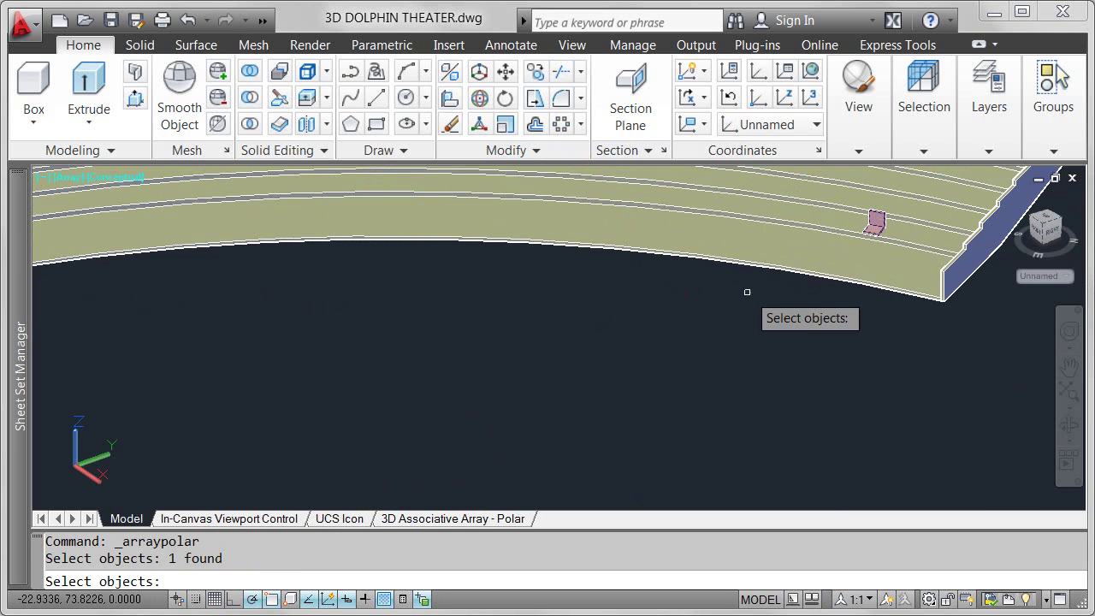
{"action": "key", "text": "Return"}
{"action": "right_click", "coordinate": [680, 296], "text": "shift"}
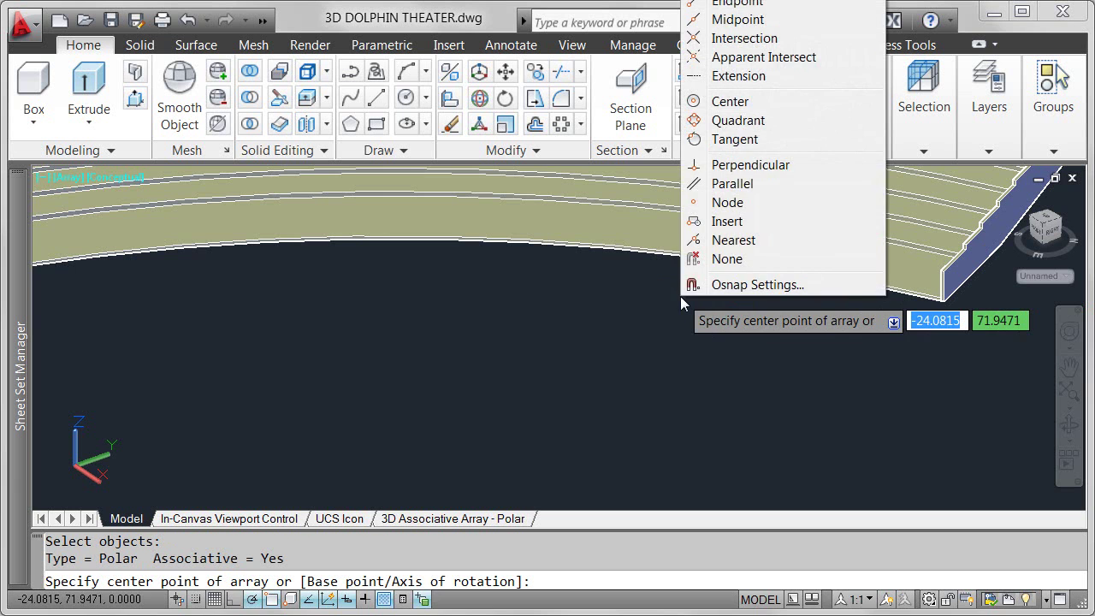
{"action": "left_click", "coordinate": [733, 101]}
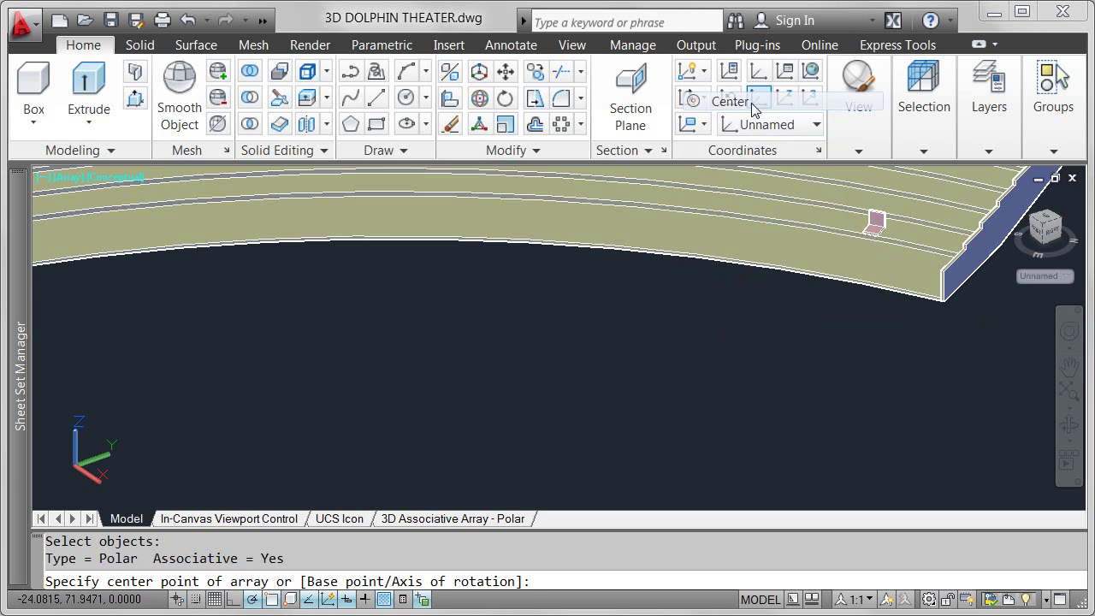
{"action": "left_click", "coordinate": [693, 270]}
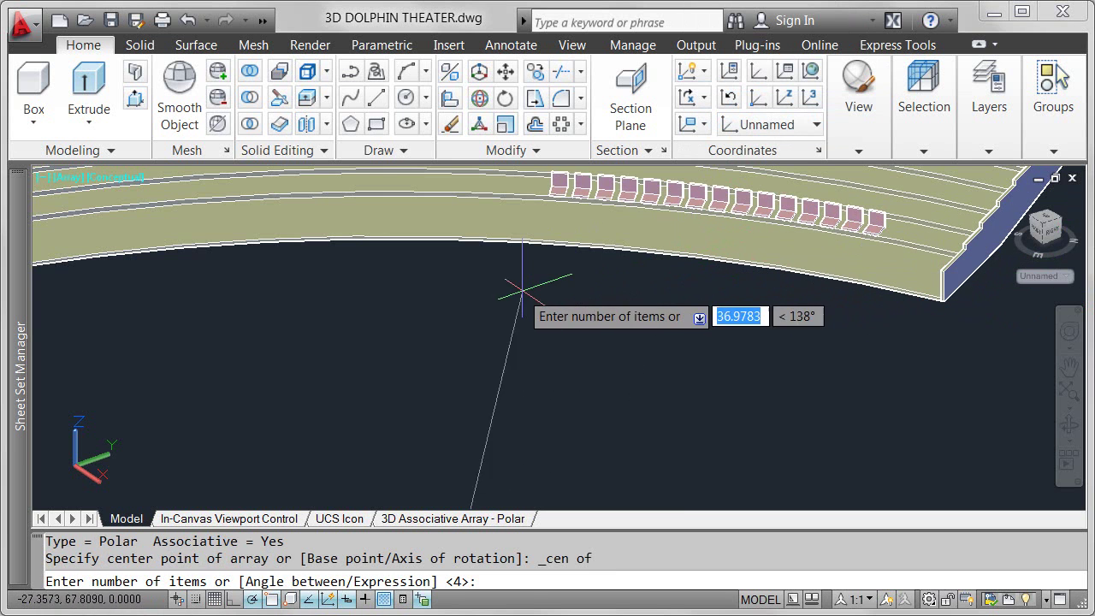
Set the polar array to 100 seats, accept the default fill angle, and finish it
{"action": "scroll", "coordinate": [215, 382], "scroll_direction": "down", "scroll_amount": 4}
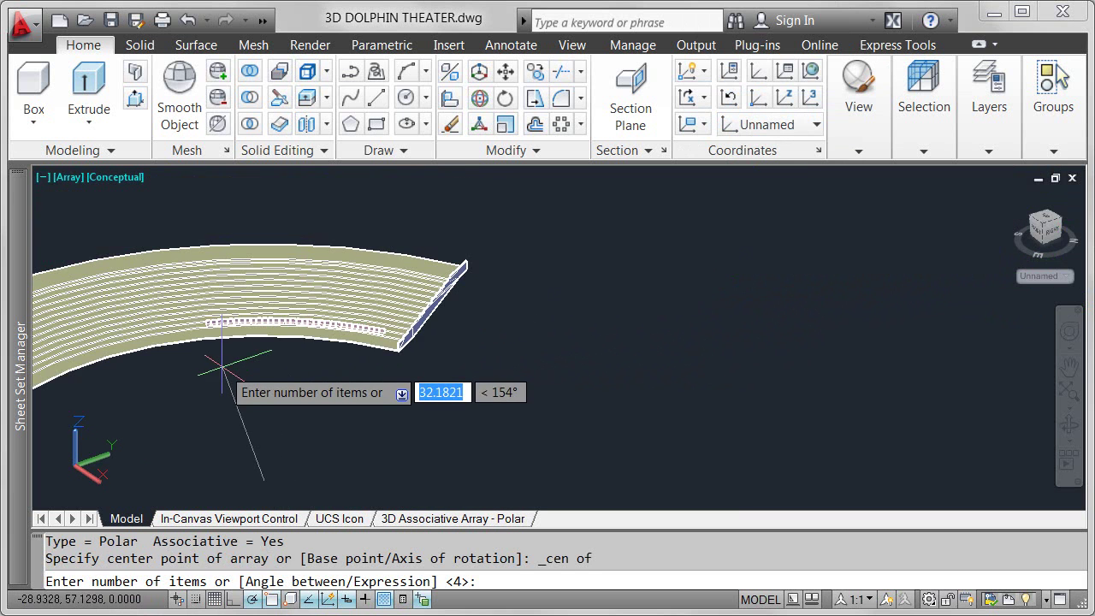
{"action": "middle_click_drag", "start_coordinate": [274, 339], "coordinate": [548, 248]}
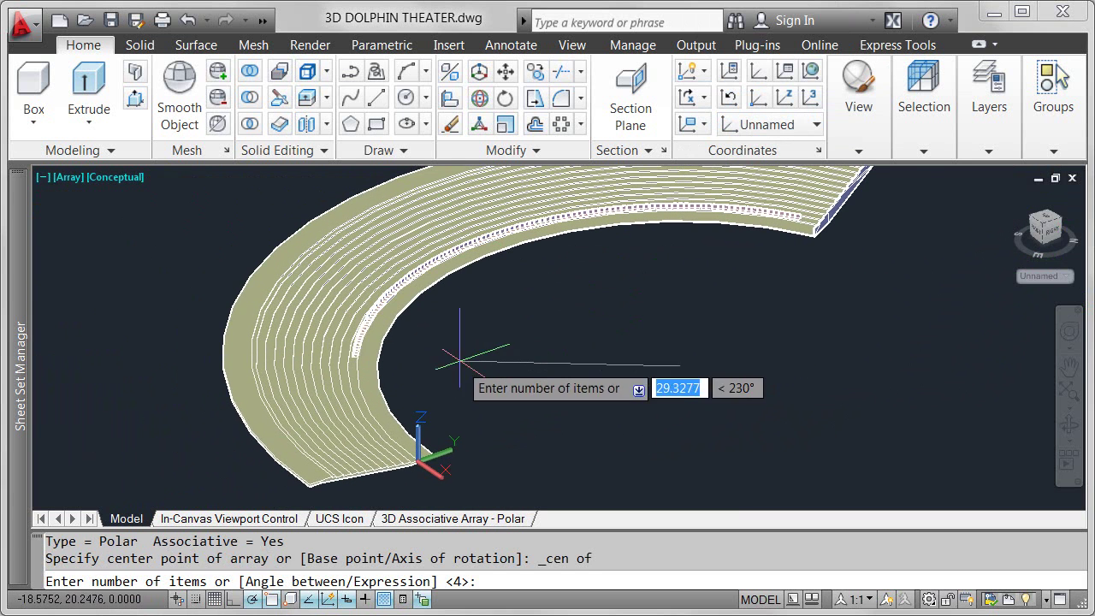
{"action": "type", "text": "100"}
{"action": "key", "text": "Return"}
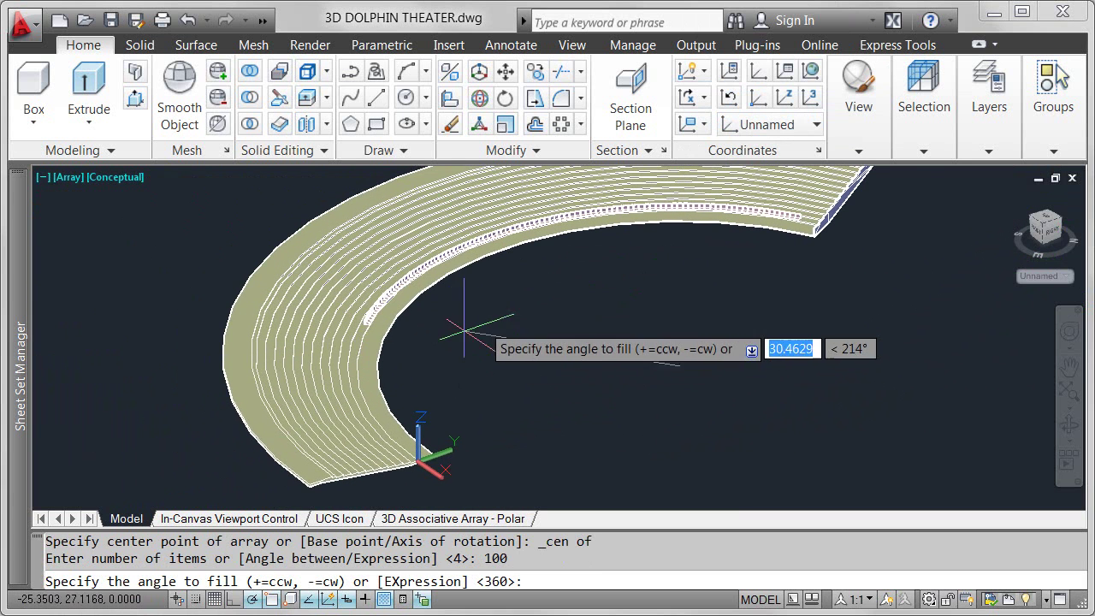
{"action": "left_click", "coordinate": [442, 433]}
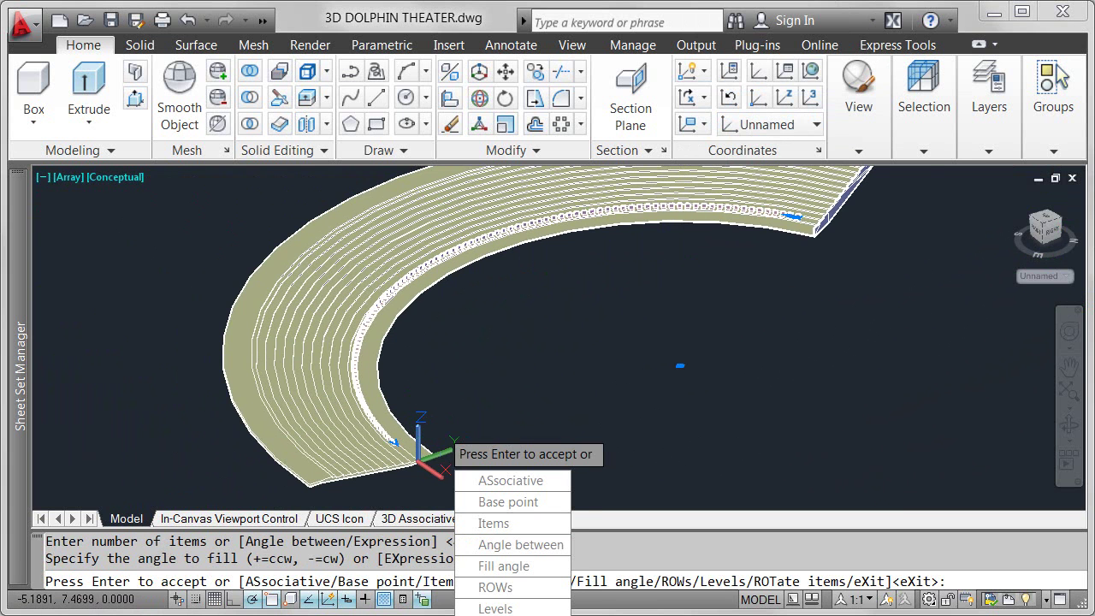
{"action": "key", "text": "Return"}
{"action": "scroll", "coordinate": [437, 421], "scroll_direction": "up", "scroll_amount": 4}
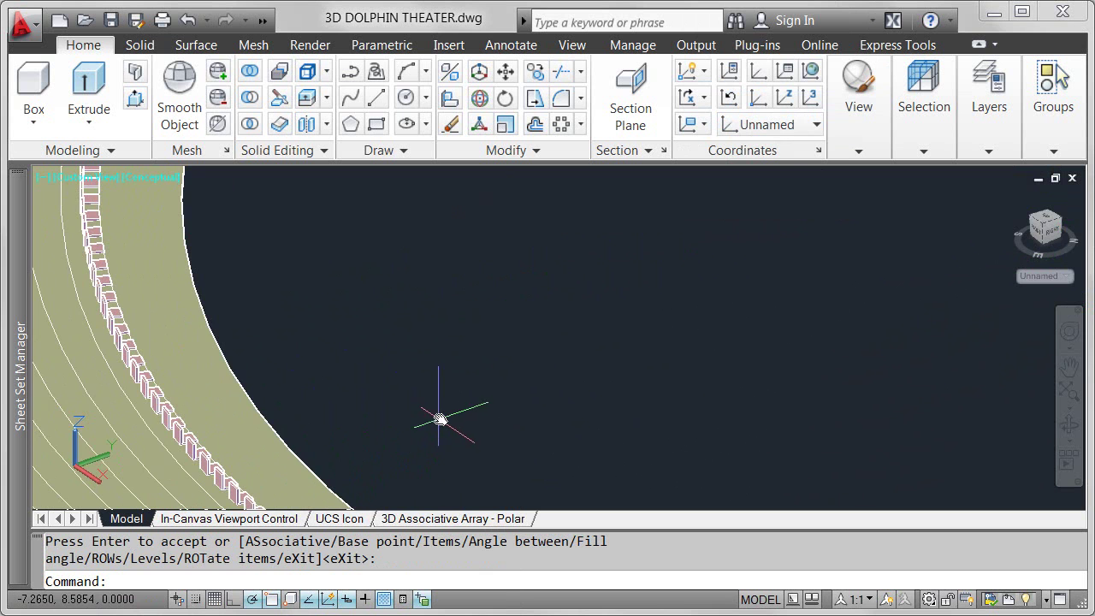
Change the seat array's item count to 91 and its fill angle to 143°
{"action": "scroll", "coordinate": [570, 318], "scroll_direction": "down", "scroll_amount": 4}
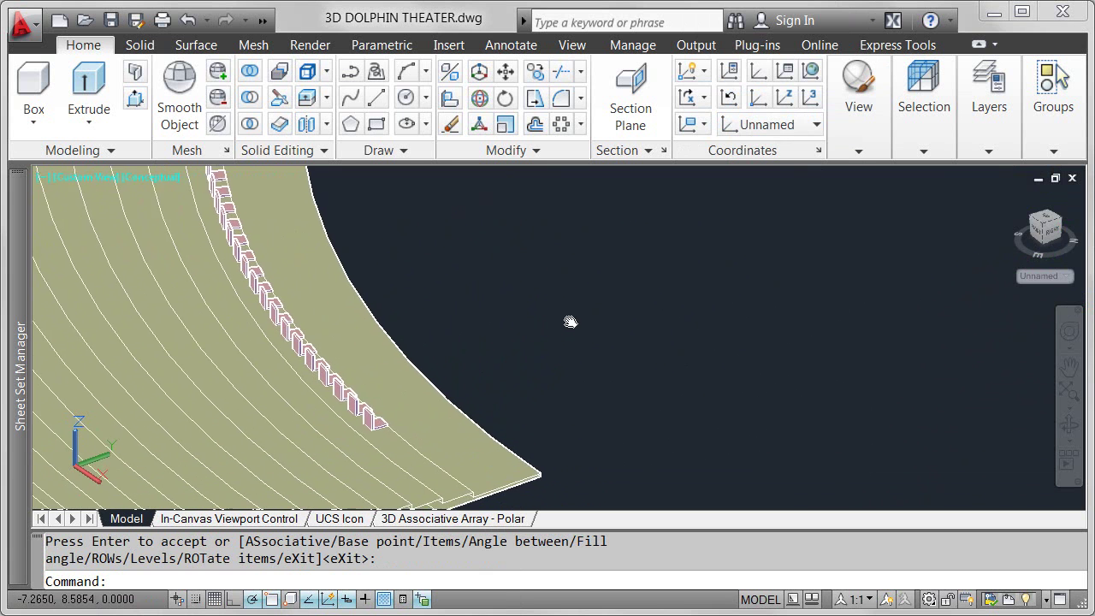
{"action": "left_click", "coordinate": [392, 405]}
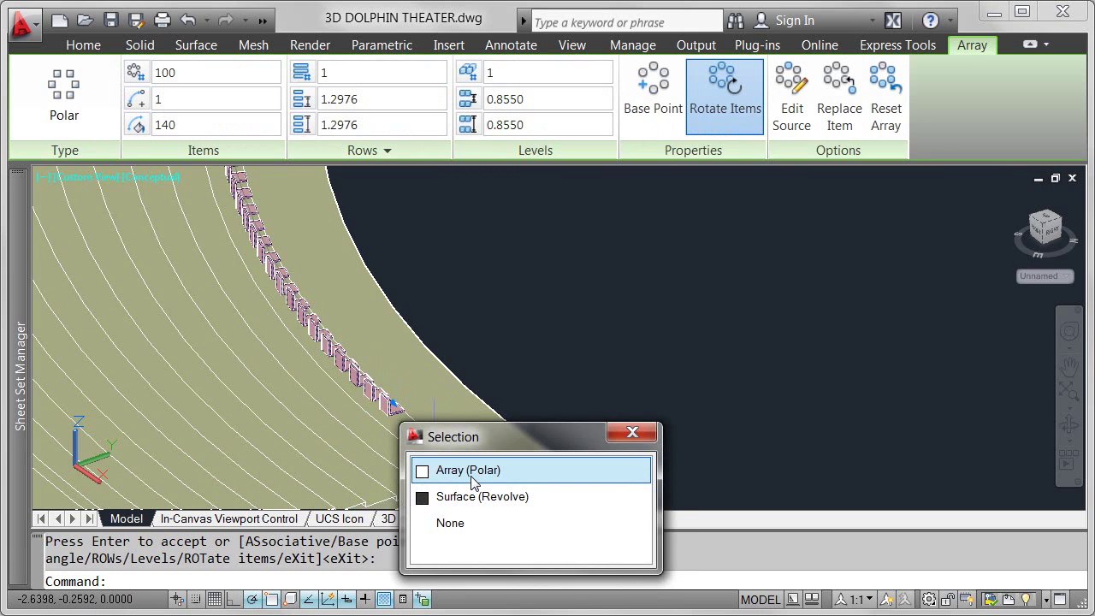
{"action": "left_click", "coordinate": [473, 479]}
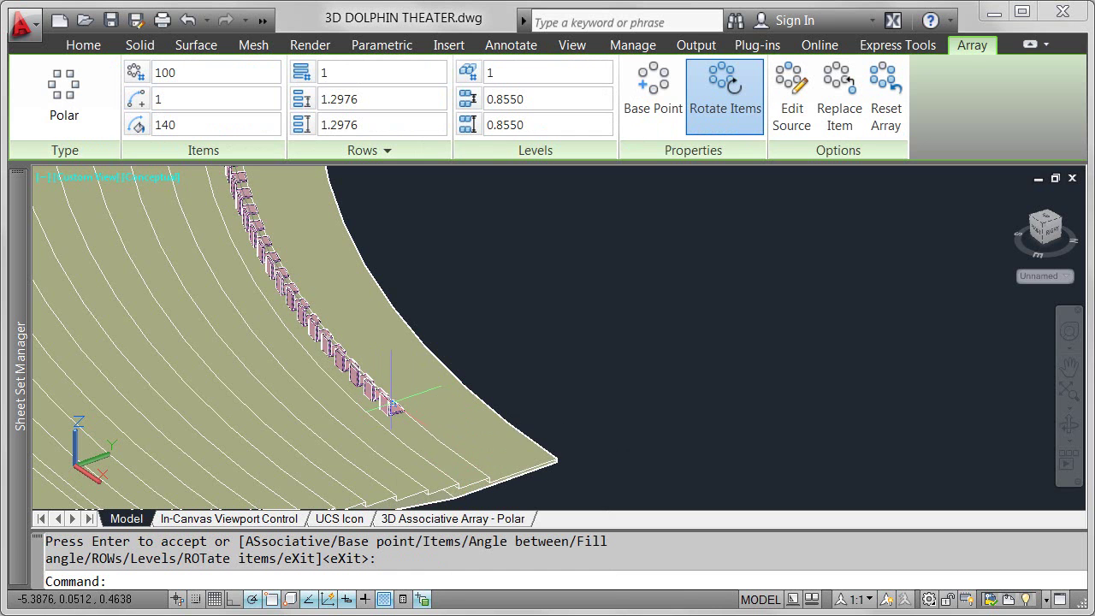
{"action": "mouse_move", "coordinate": [393, 409]}
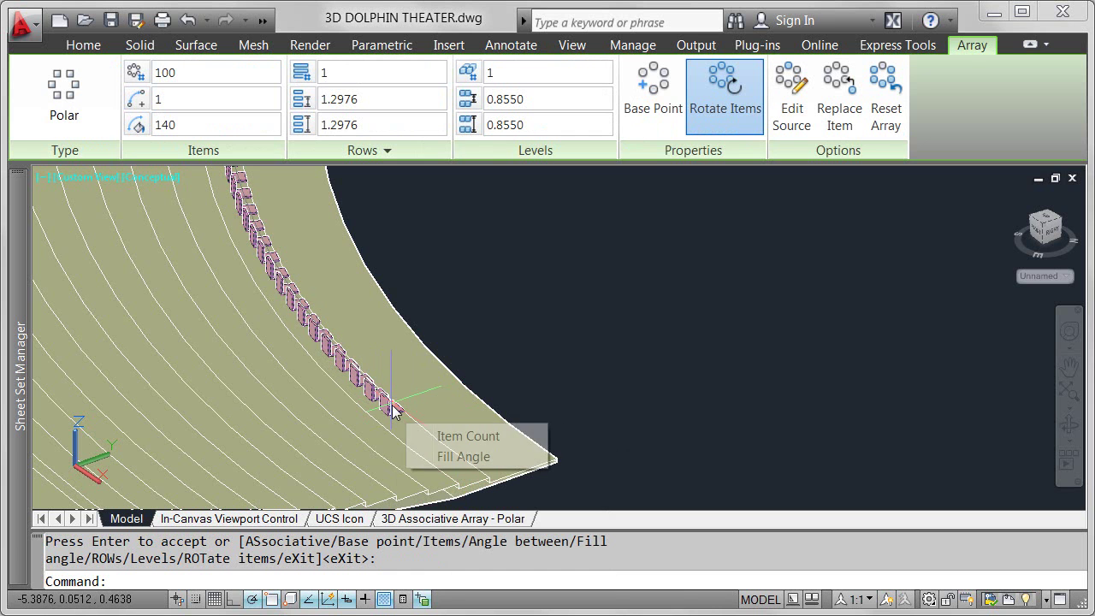
{"action": "left_click", "coordinate": [459, 437]}
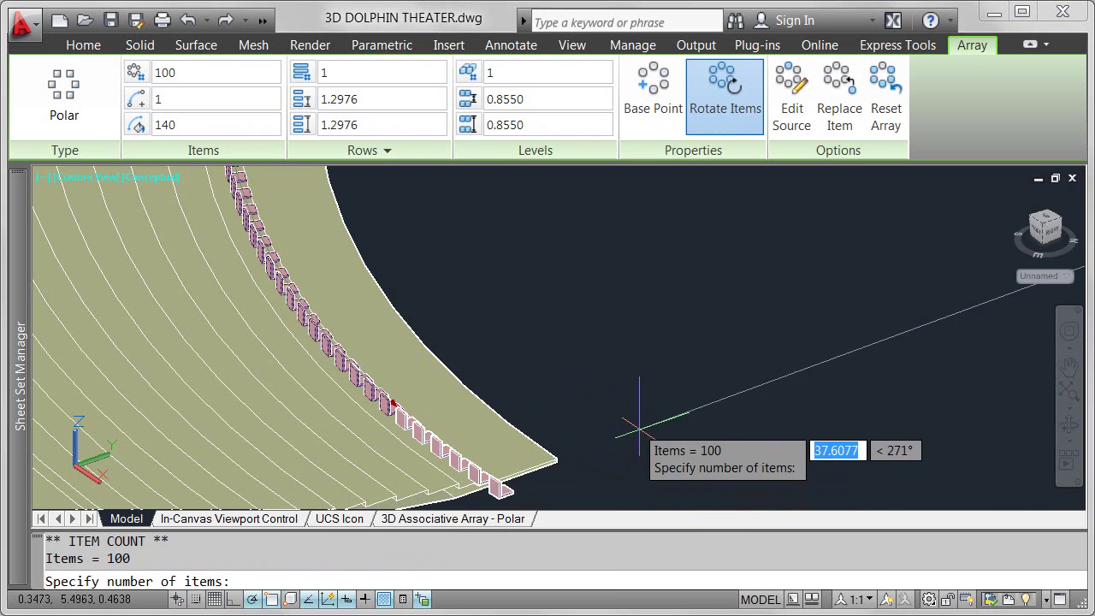
{"action": "left_click", "coordinate": [439, 235]}
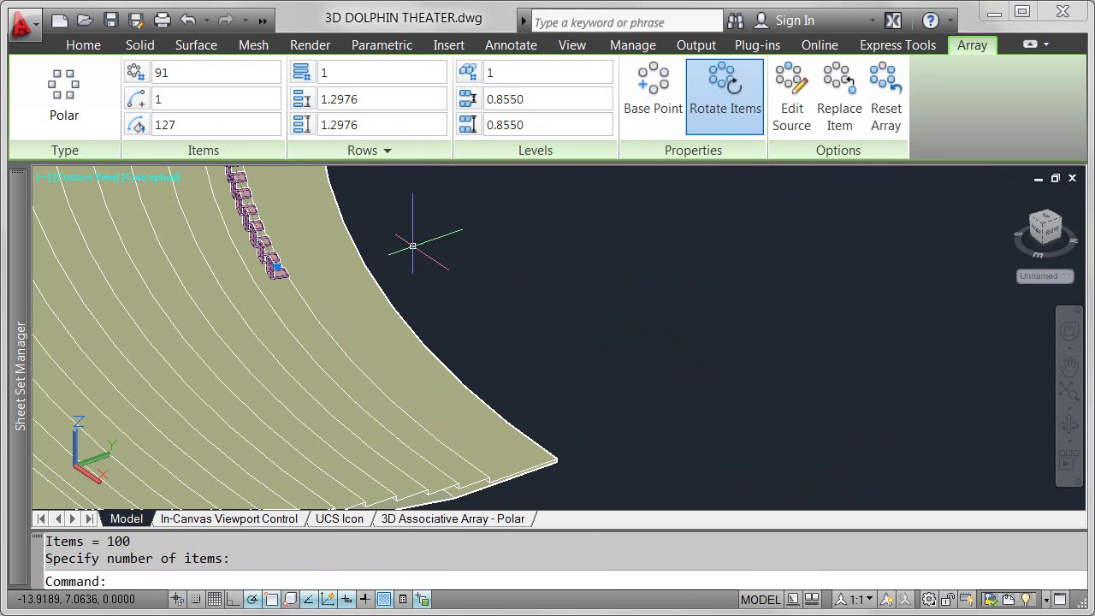
{"action": "mouse_move", "coordinate": [281, 272]}
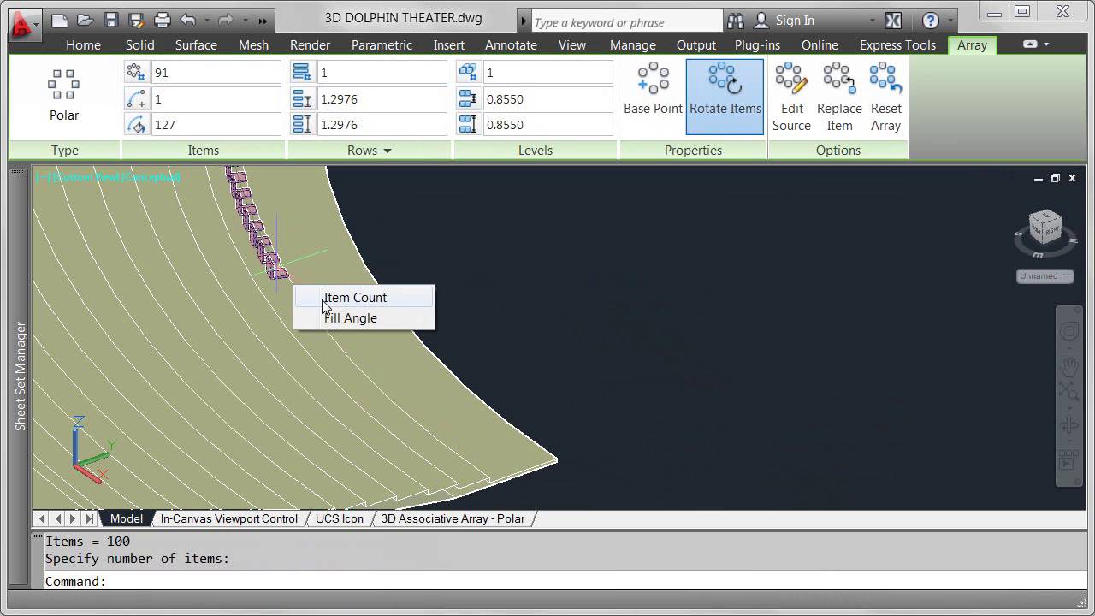
{"action": "left_click", "coordinate": [347, 318]}
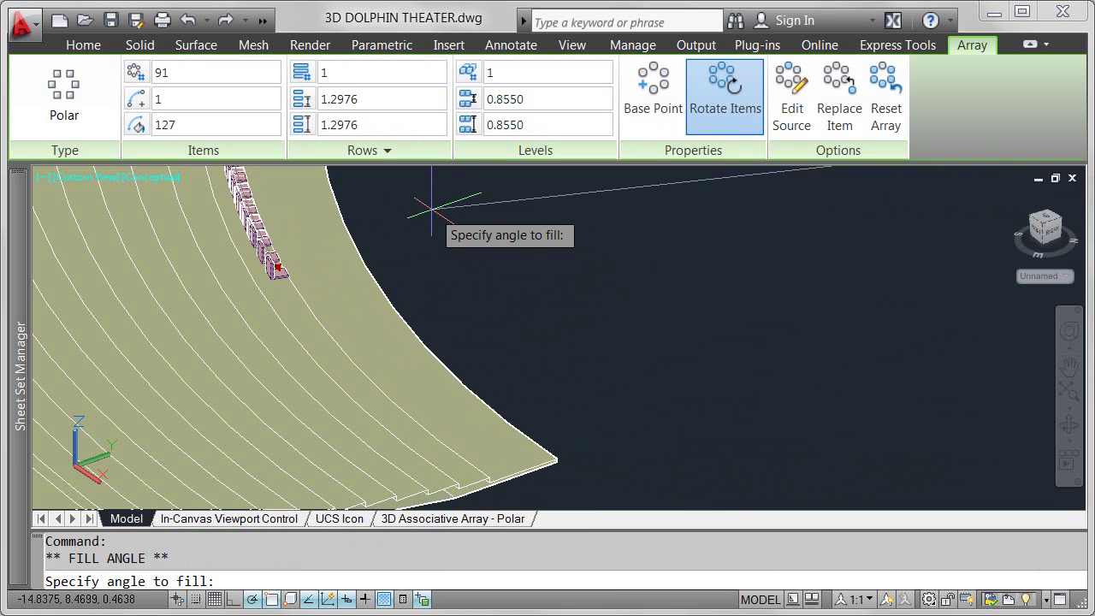
{"action": "left_click", "coordinate": [587, 385]}
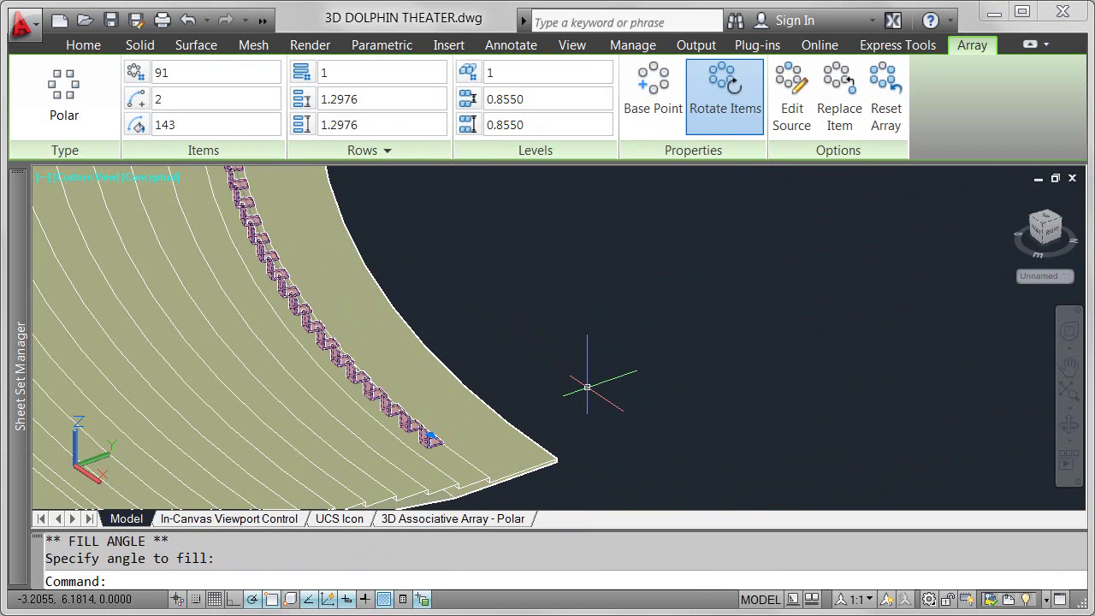
Drag the angle grip so the seats are 1° apart, spanning 98°
{"action": "scroll", "coordinate": [587, 384], "scroll_direction": "down", "scroll_amount": 8}
{"action": "middle_click_drag", "start_coordinate": [578, 378], "coordinate": [562, 347], "text": "shift"}
{"action": "scroll", "coordinate": [562, 347], "scroll_direction": "up", "scroll_amount": 5}
{"action": "left_click", "coordinate": [744, 315]}
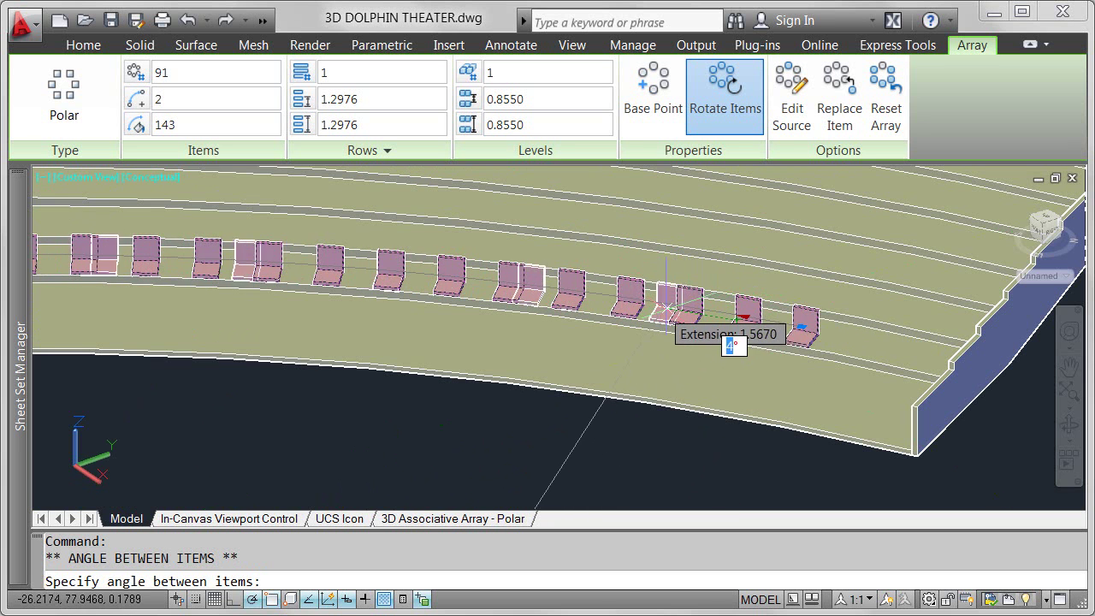
{"action": "left_click", "coordinate": [678, 421]}
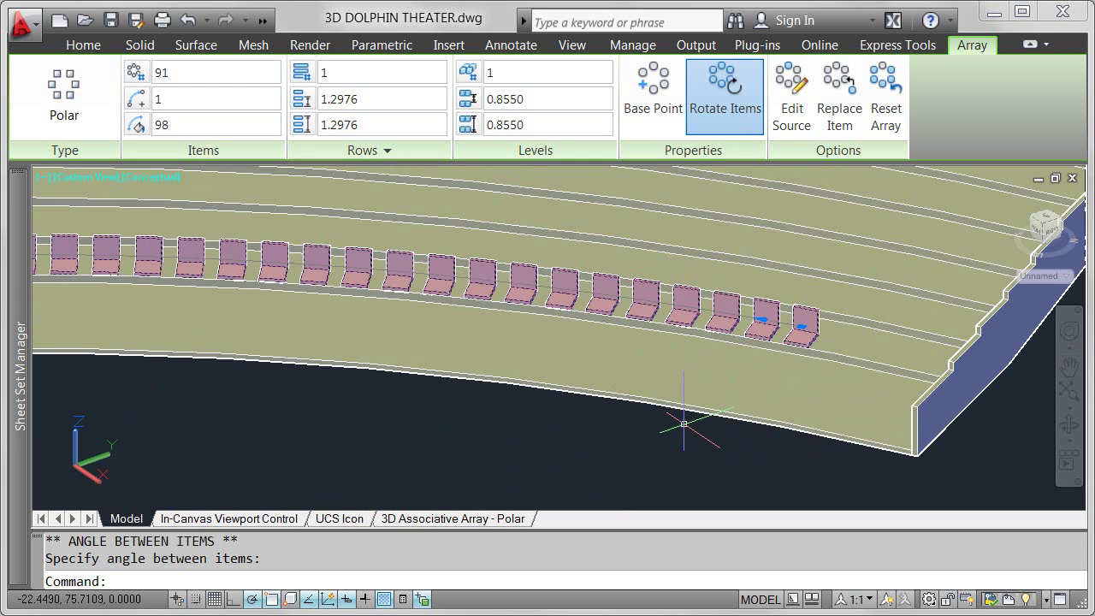
Toggle Rotate Items off and back on so the seats turn along the arc
{"action": "left_click", "coordinate": [748, 103]}
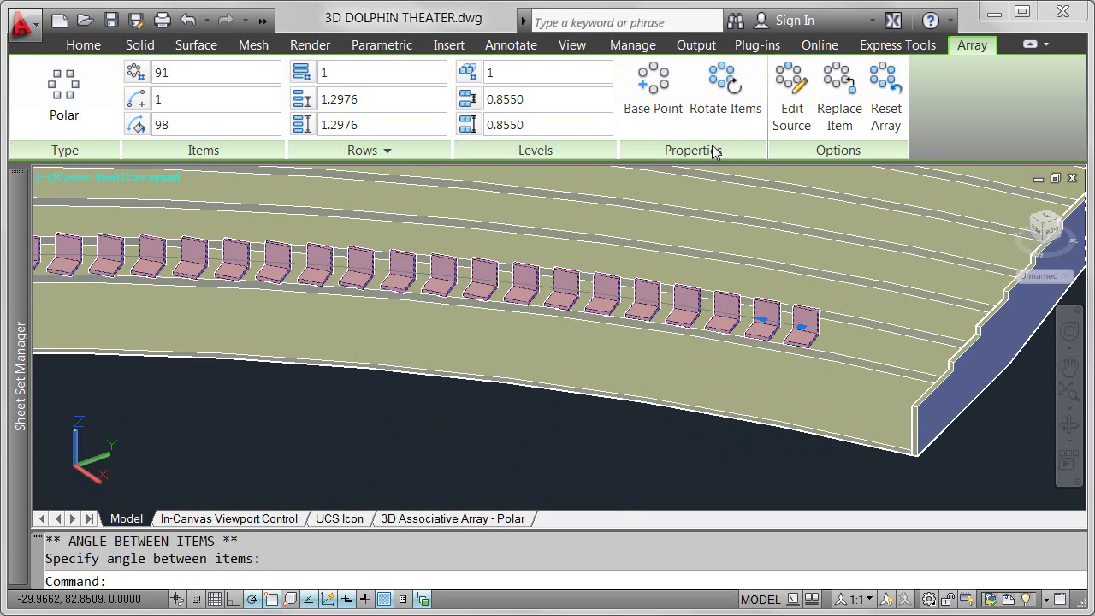
{"action": "scroll", "coordinate": [545, 299], "scroll_direction": "down", "scroll_amount": 5}
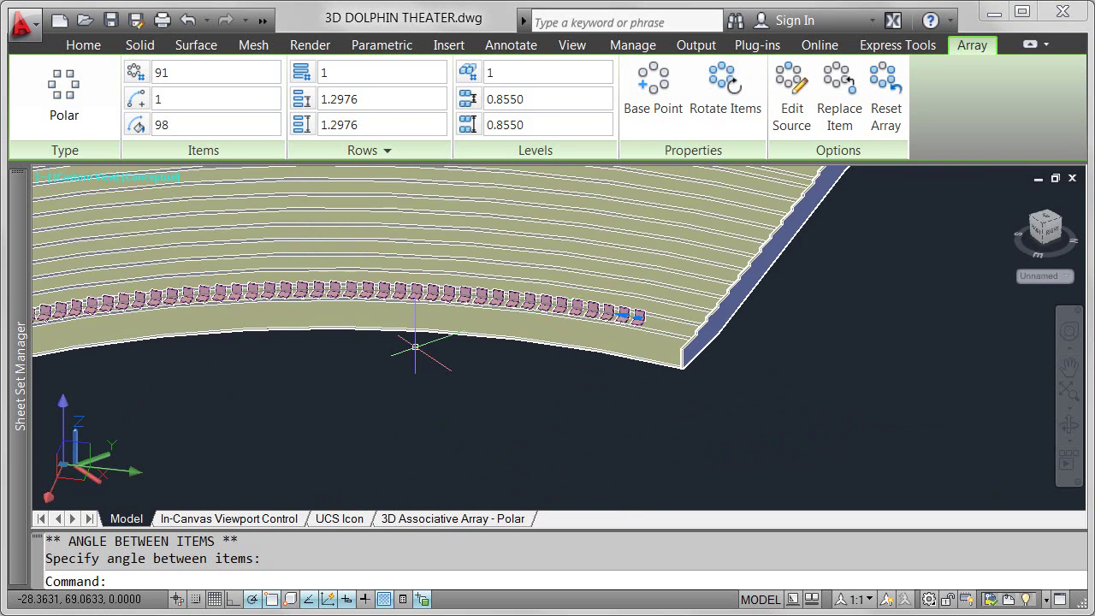
{"action": "middle_click_drag", "start_coordinate": [371, 349], "coordinate": [720, 311], "text": "shift"}
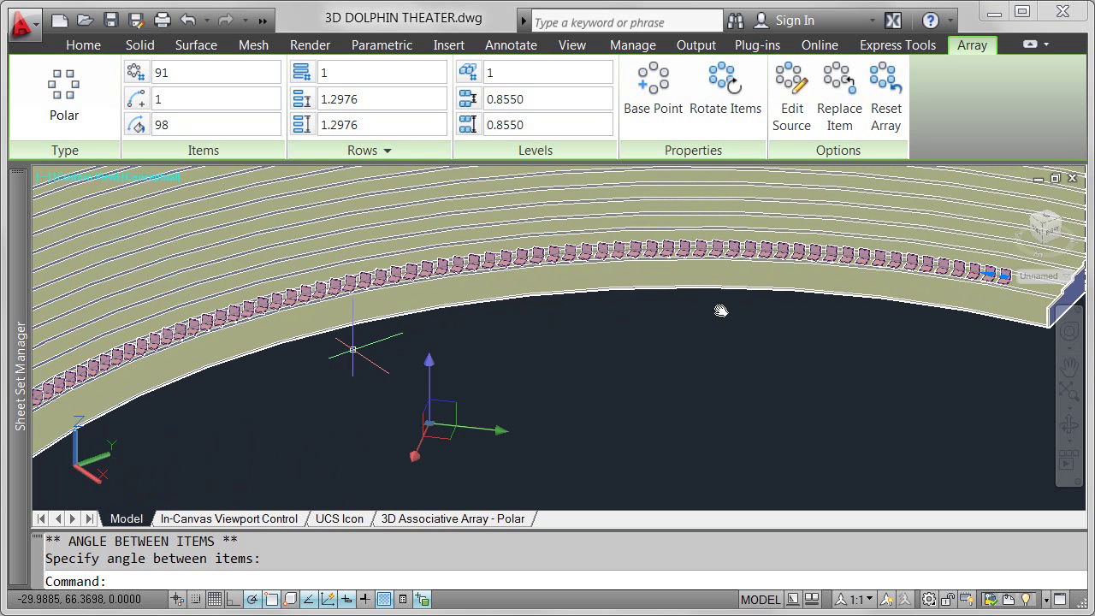
{"action": "left_click", "coordinate": [719, 109]}
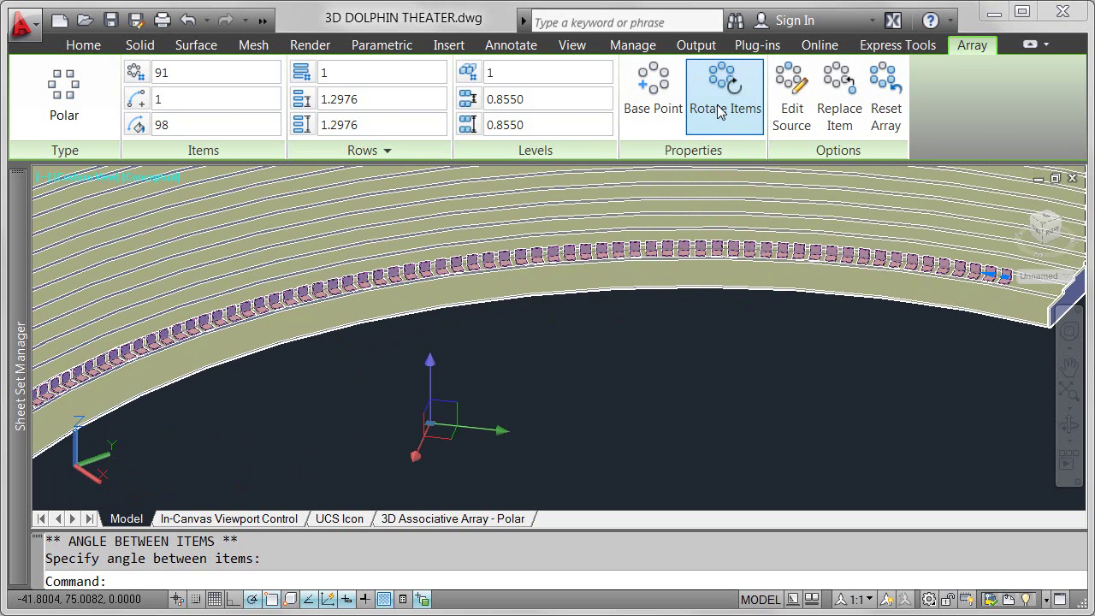
Reset the array's base point to the midpoint of a seat's front edge
{"action": "left_click", "coordinate": [661, 105]}
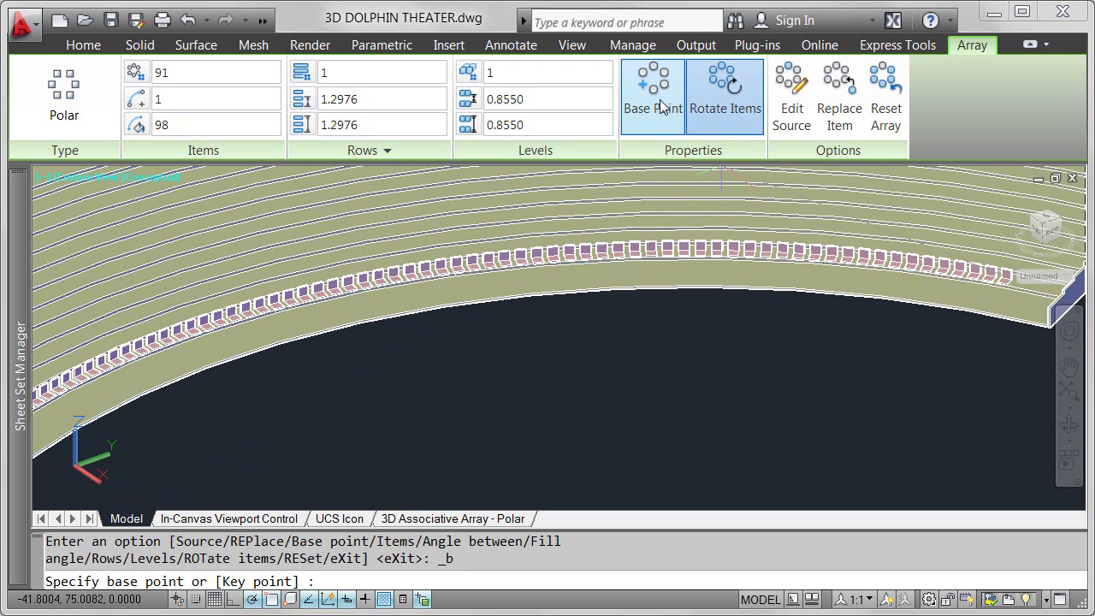
{"action": "scroll", "coordinate": [785, 295], "scroll_direction": "up", "scroll_amount": 6}
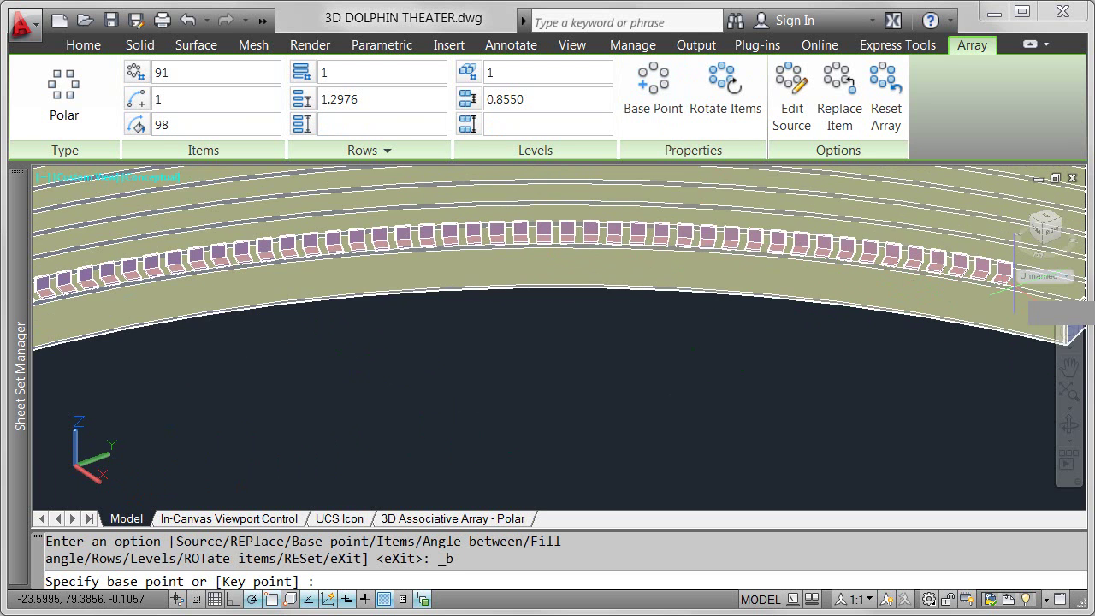
{"action": "right_click", "coordinate": [785, 352], "text": "shift"}
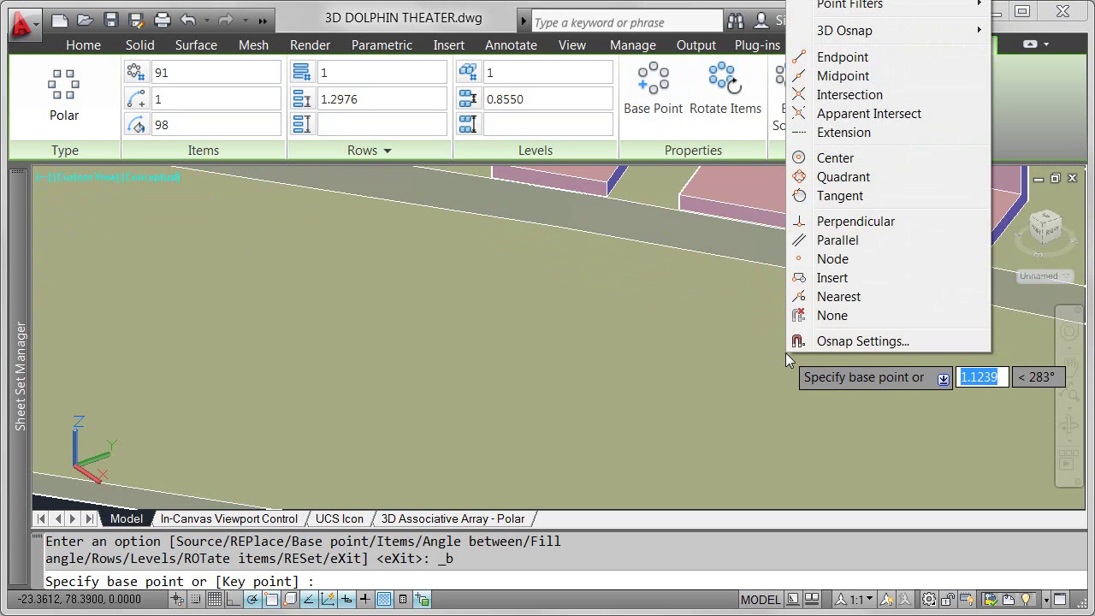
{"action": "left_click", "coordinate": [843, 76]}
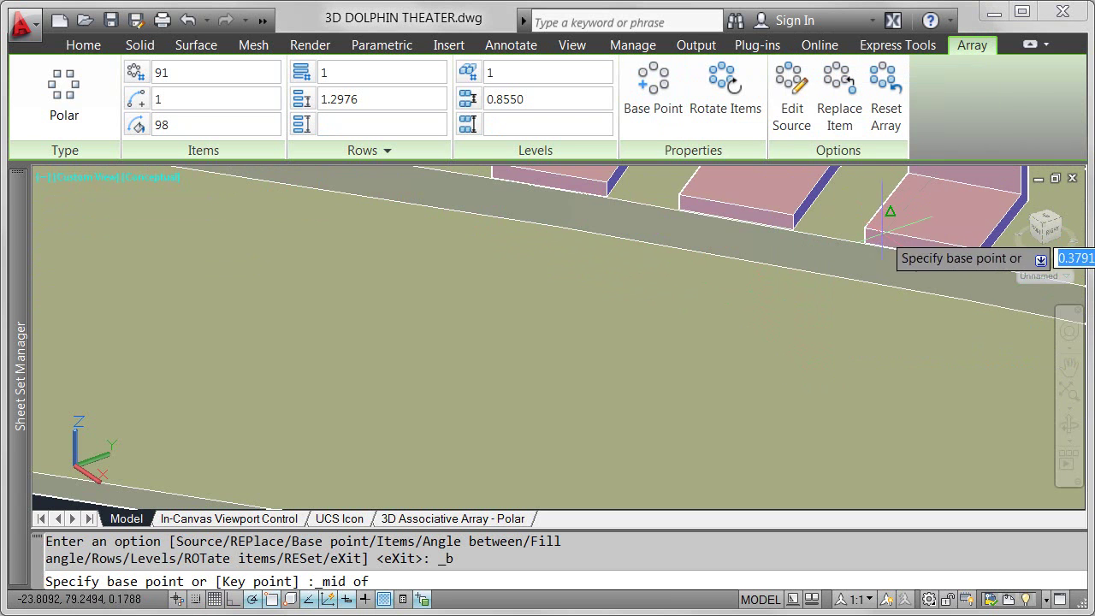
{"action": "left_click", "coordinate": [909, 257]}
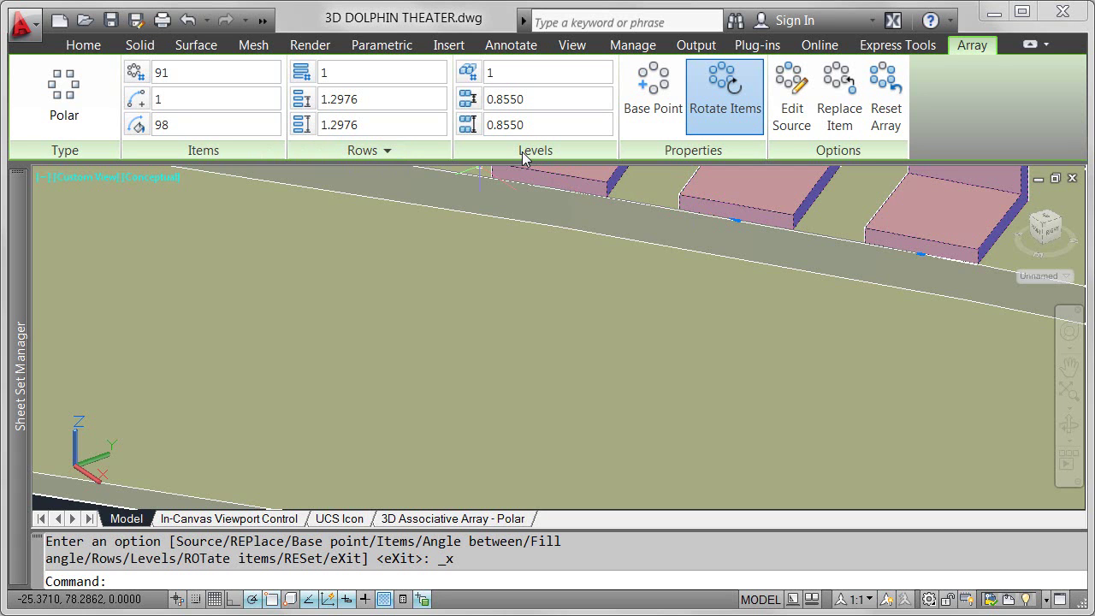
Undo the last change, then set 20° between seats and a 10° fill angle
{"action": "key", "text": "ctrl+z"}
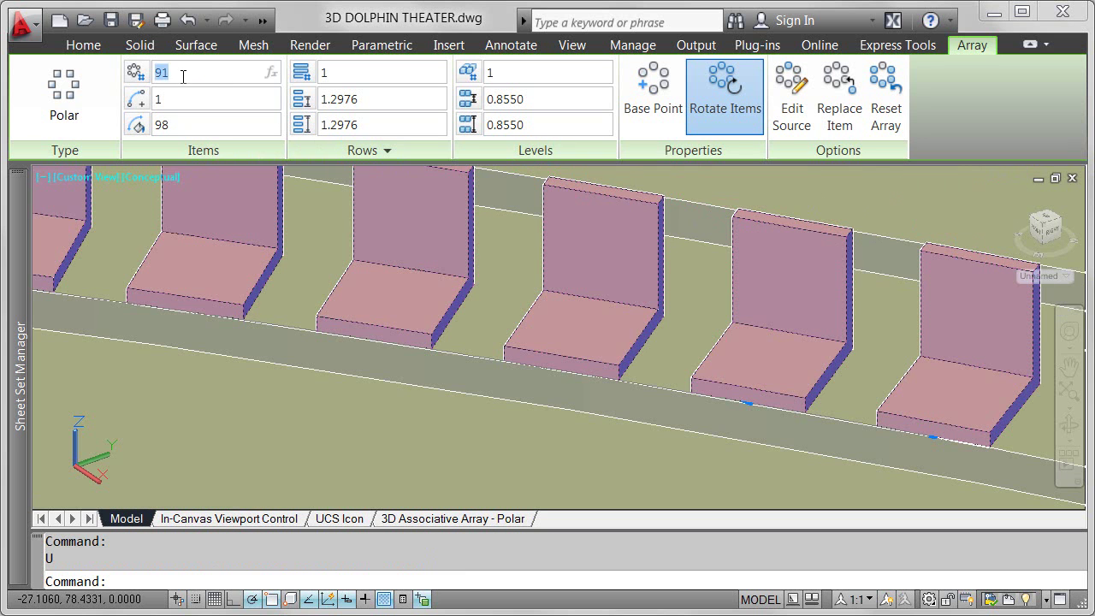
{"action": "type", "text": "20"}
{"action": "key", "text": "Return"}
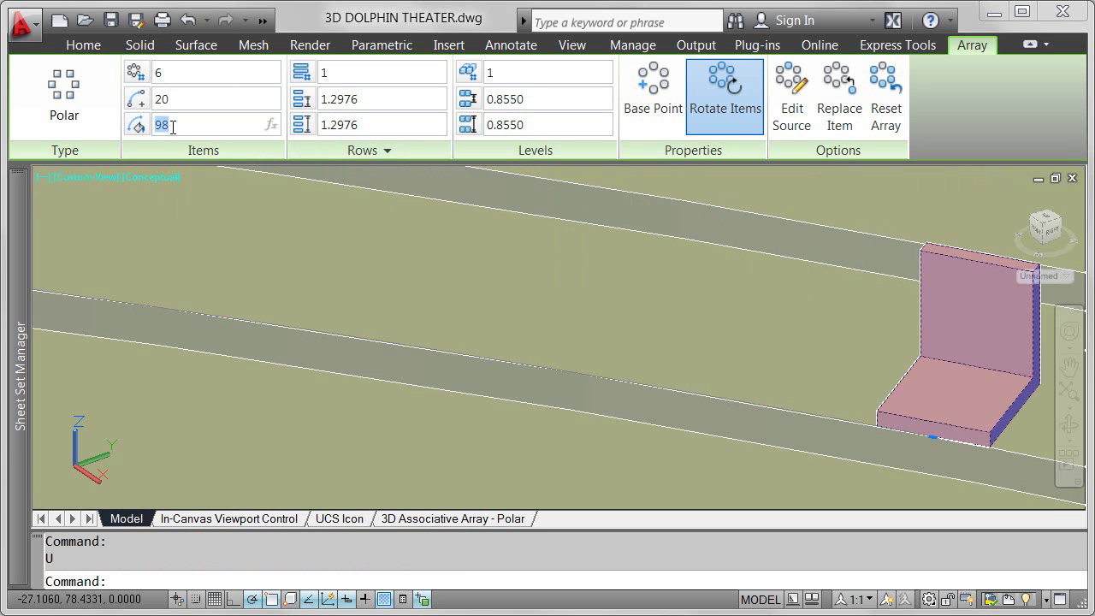
{"action": "type", "text": "10"}
{"action": "scroll", "coordinate": [351, 239], "scroll_direction": "down", "scroll_amount": 2}
{"action": "key", "text": "Return"}
{"action": "scroll", "coordinate": [352, 240], "scroll_direction": "down", "scroll_amount": 4}
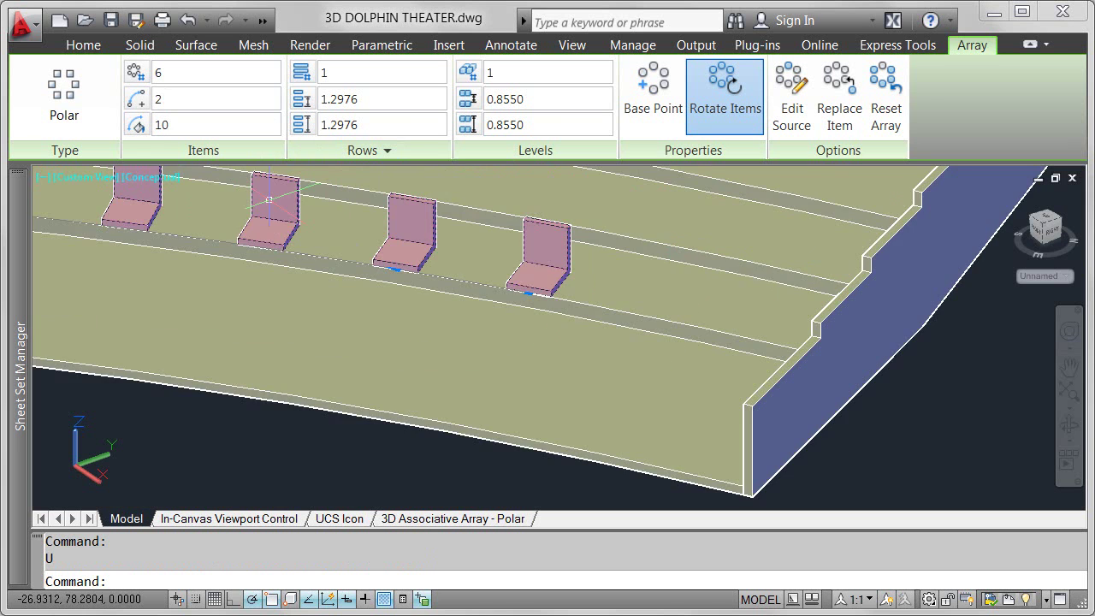
{"action": "middle_click_drag", "start_coordinate": [269, 201], "coordinate": [386, 269]}
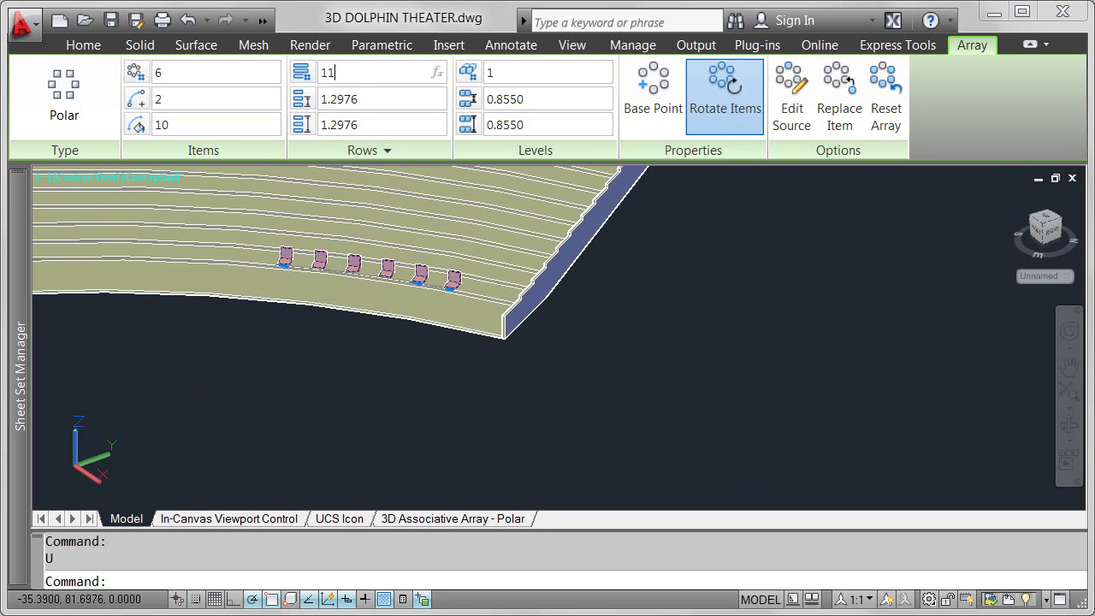
Set the array to 11 rows, try 6 levels, then return it to a single level
{"action": "left_click", "coordinate": [419, 73]}
{"action": "type", "text": "11"}
{"action": "left_click", "coordinate": [501, 73]}
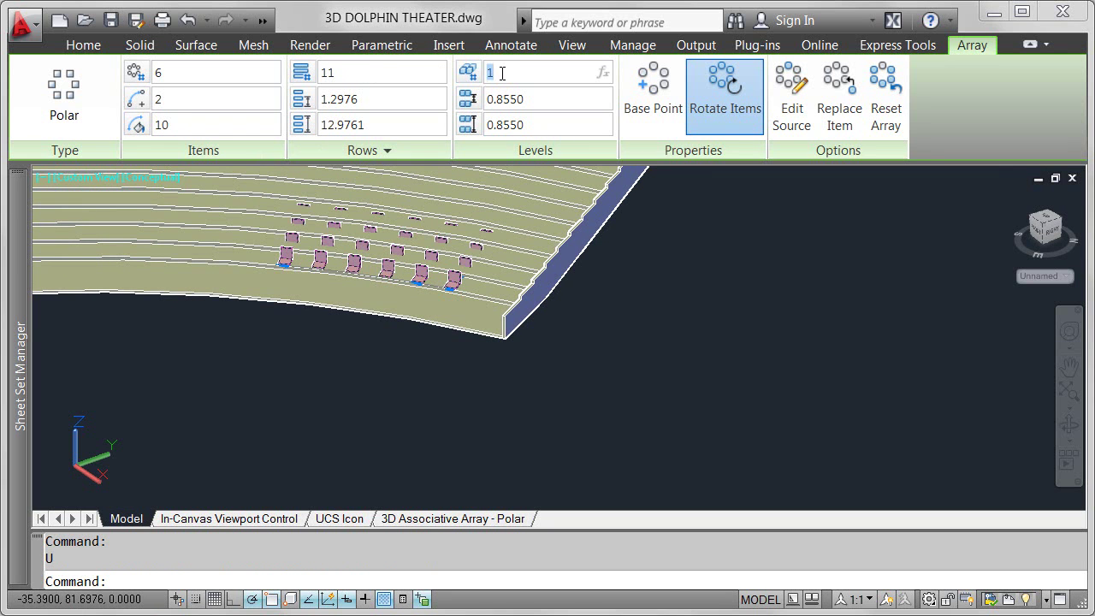
{"action": "type", "text": "6"}
{"action": "key", "text": "Return"}
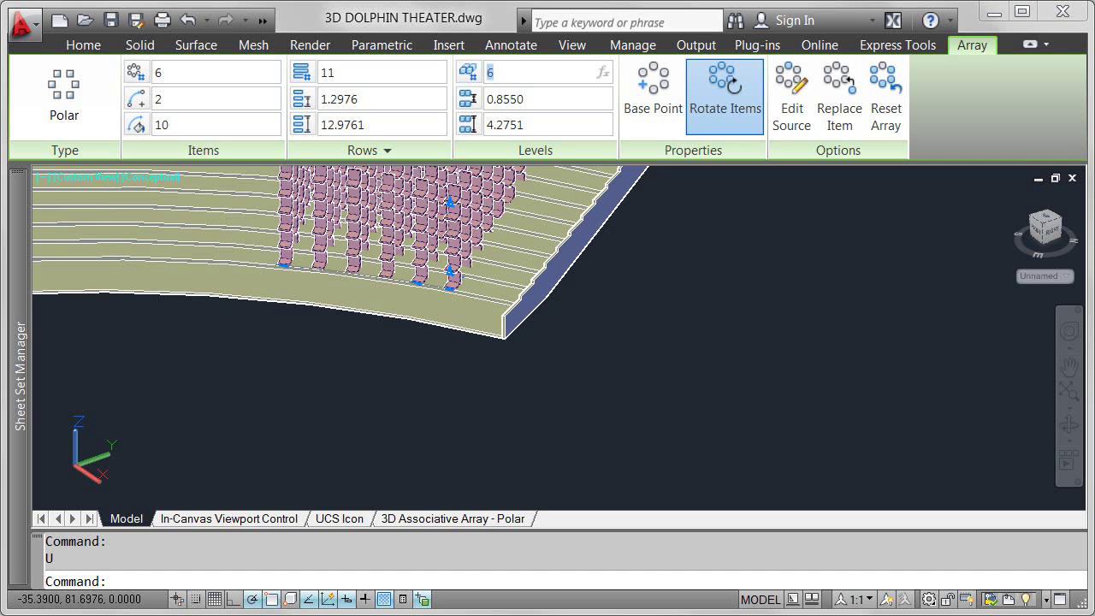
{"action": "key", "text": "Escape"}
{"action": "scroll", "coordinate": [559, 292], "scroll_direction": "up", "scroll_amount": 2}
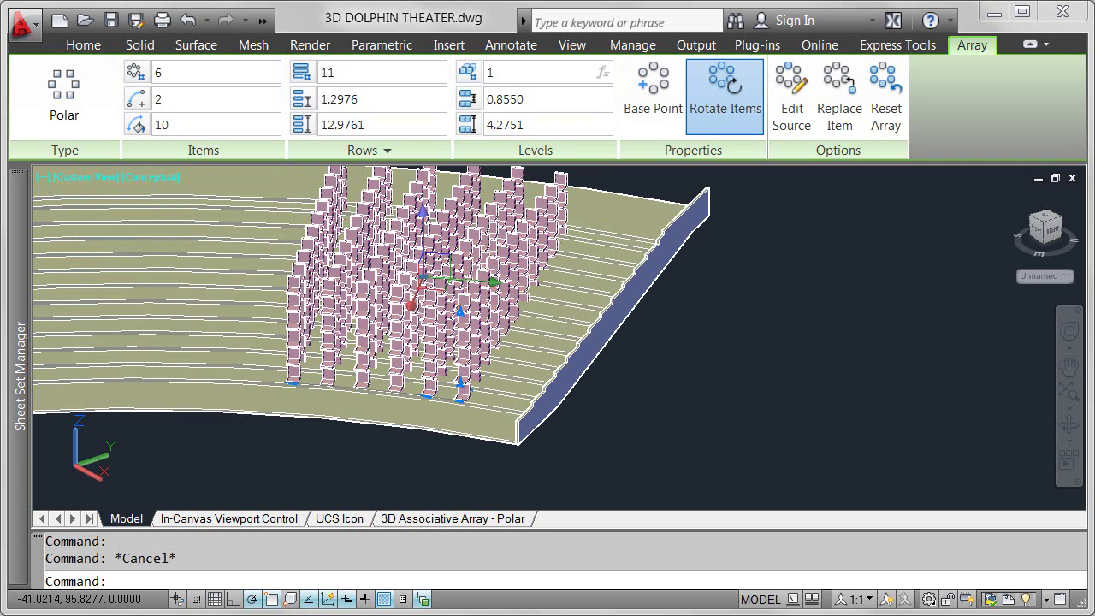
{"action": "type", "text": "1"}
{"action": "key", "text": "Return"}
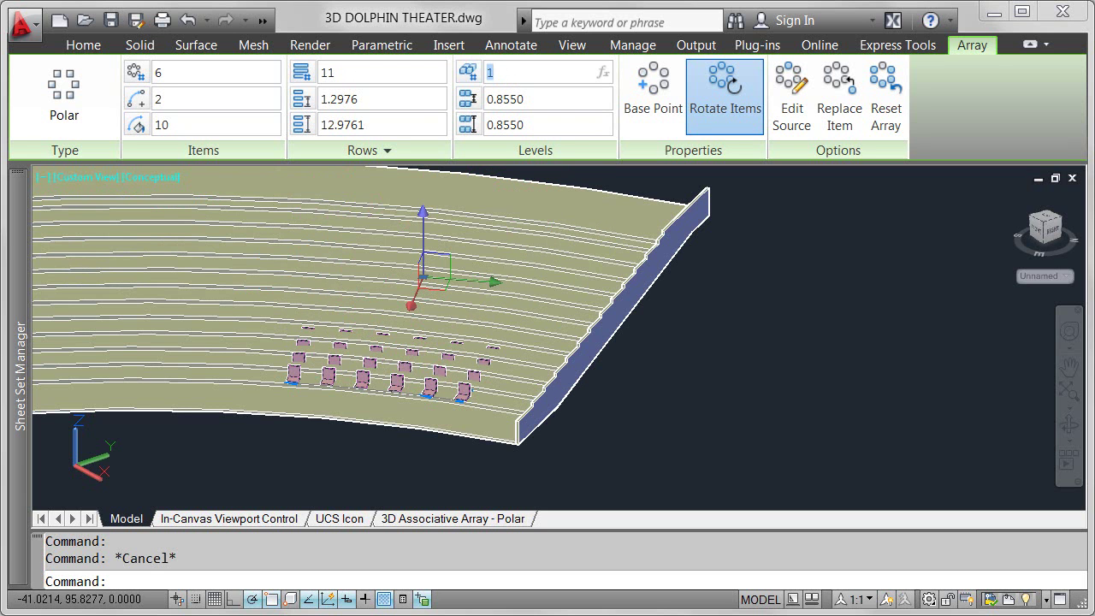
Change the rows' elevation increment by entering .9761 so the rows step up the tiers
{"action": "left_click", "coordinate": [391, 150]}
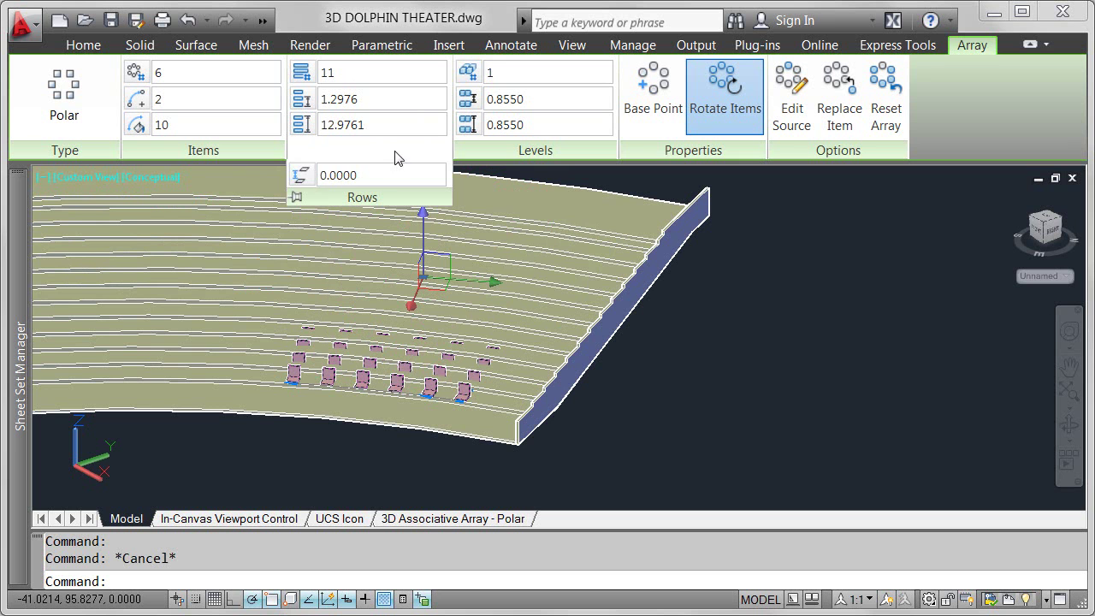
{"action": "left_click", "coordinate": [328, 175]}
{"action": "type", "text": ".976"}
{"action": "type", "text": "1"}
{"action": "key", "text": "Return"}
{"action": "scroll", "coordinate": [496, 353], "scroll_direction": "up", "scroll_amount": 5}
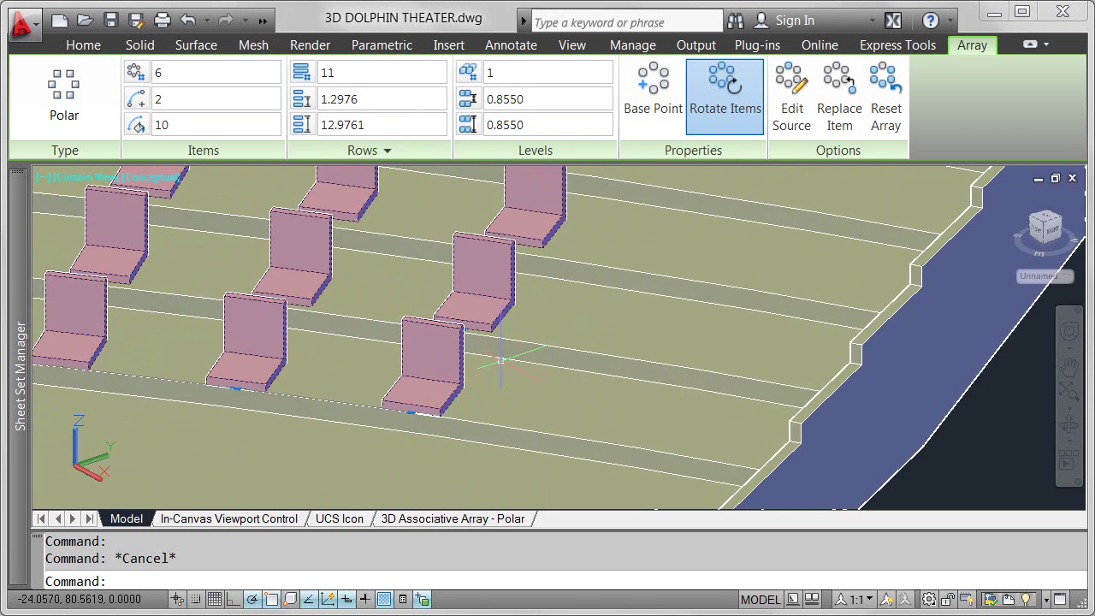
Snap the row spacing perpendicular to the next tier edge, giving 1.2200 between rows, then exit
{"action": "middle_click_drag", "start_coordinate": [495, 353], "coordinate": [337, 382], "text": "shift"}
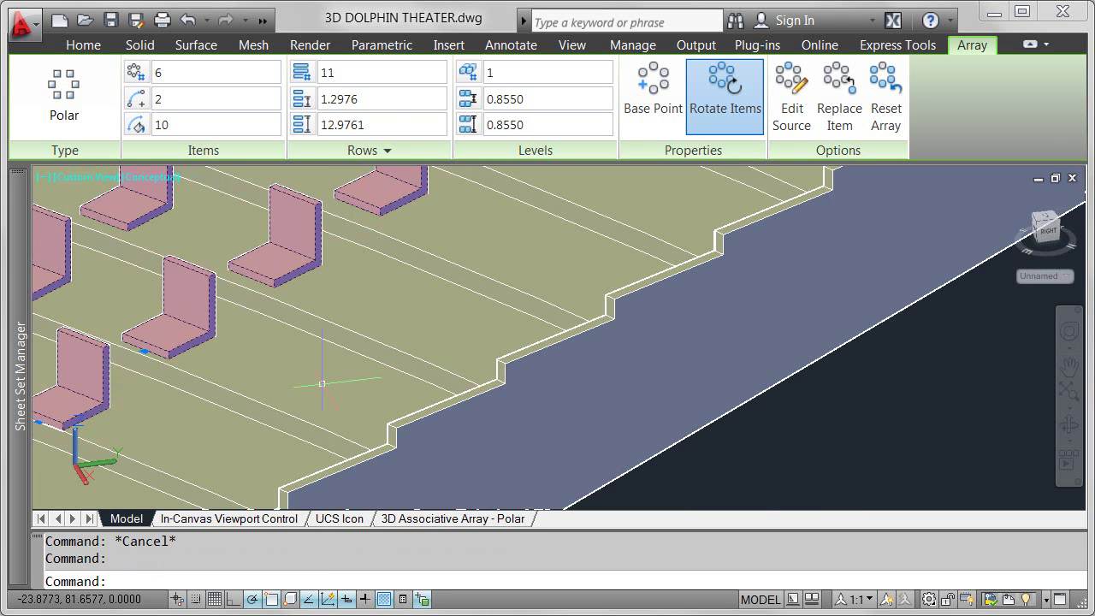
{"action": "left_click", "coordinate": [144, 352]}
{"action": "right_click", "coordinate": [143, 354], "text": "shift"}
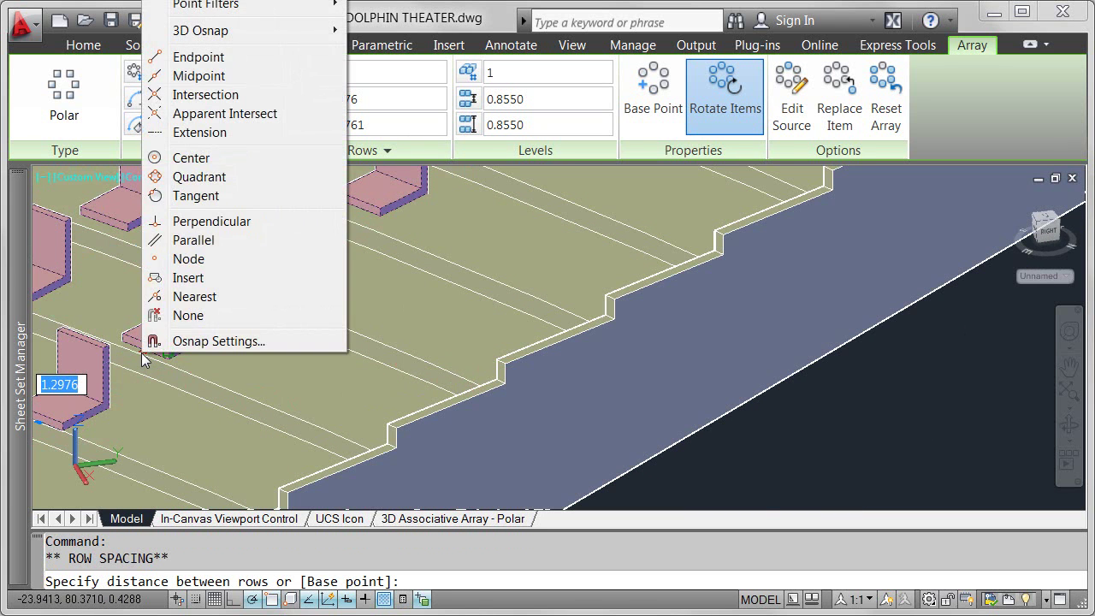
{"action": "left_click", "coordinate": [215, 220]}
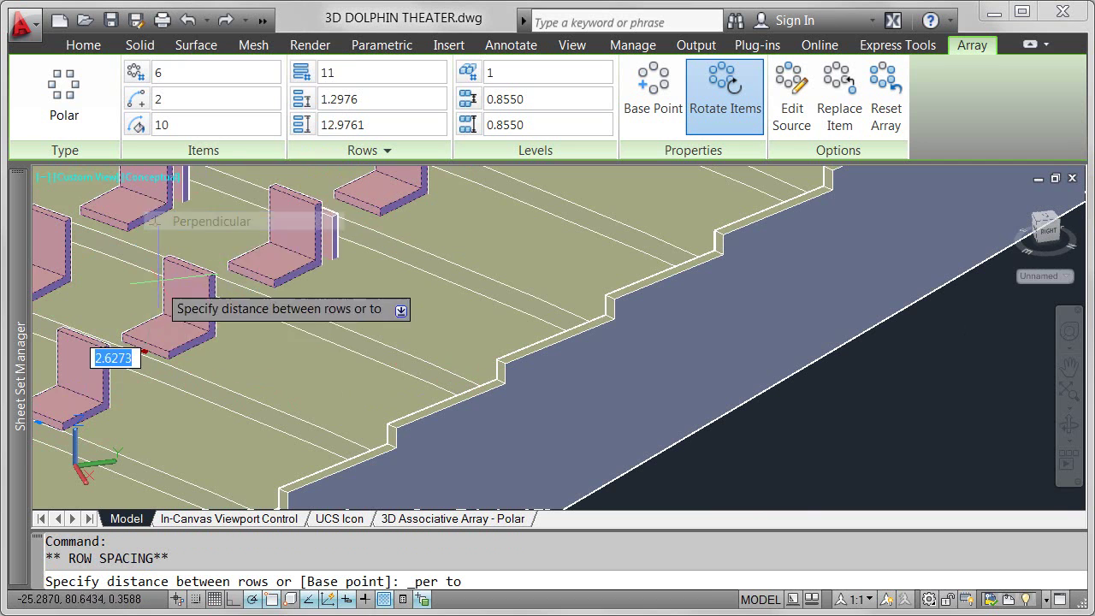
{"action": "left_click", "coordinate": [138, 371]}
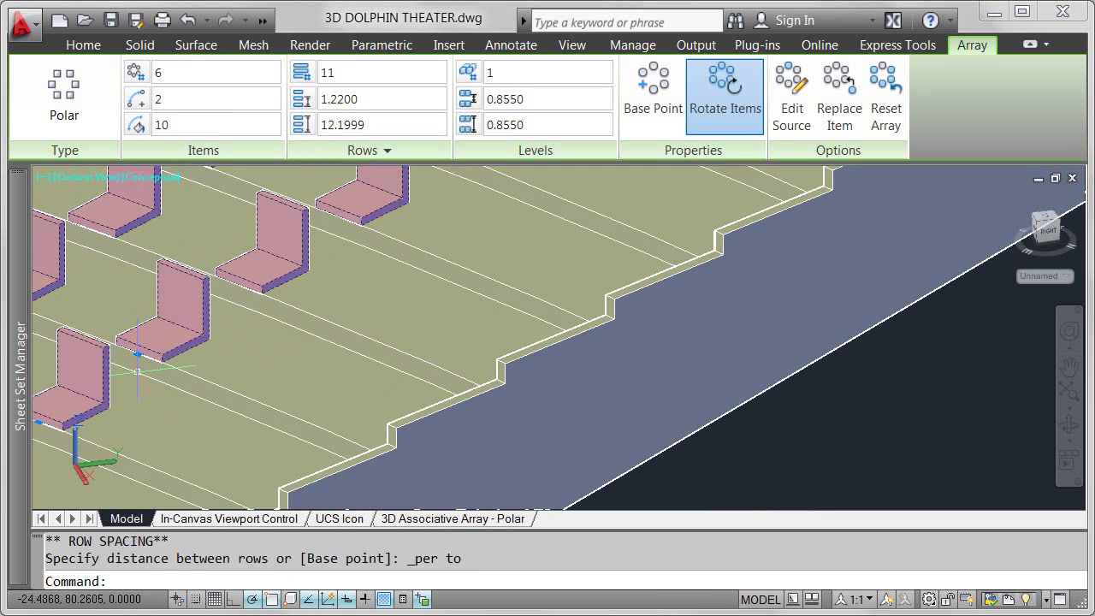
{"action": "scroll", "coordinate": [138, 370], "scroll_direction": "up", "scroll_amount": 2}
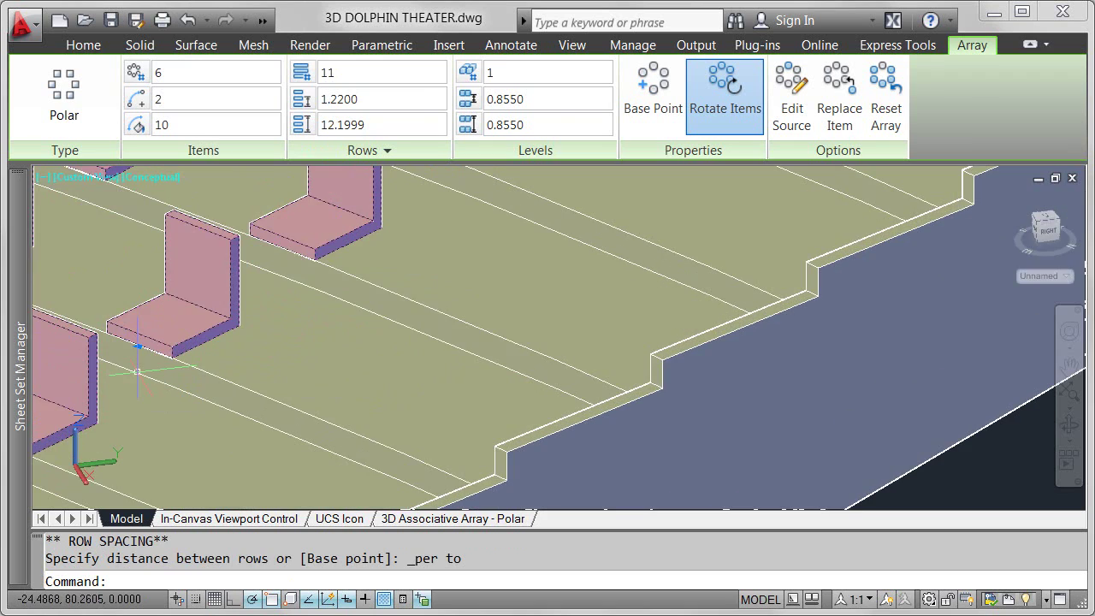
{"action": "key", "text": "Escape"}
{"action": "scroll", "coordinate": [138, 370], "scroll_direction": "down", "scroll_amount": 4}
{"action": "scroll", "coordinate": [691, 474], "scroll_direction": "down", "scroll_amount": 3}
{"action": "scroll", "coordinate": [691, 474], "scroll_direction": "down", "scroll_amount": 3}
Give the seat array 140 items across a 140° fill angle and view the whole model
{"action": "scroll", "coordinate": [691, 475], "scroll_direction": "down", "scroll_amount": 2}
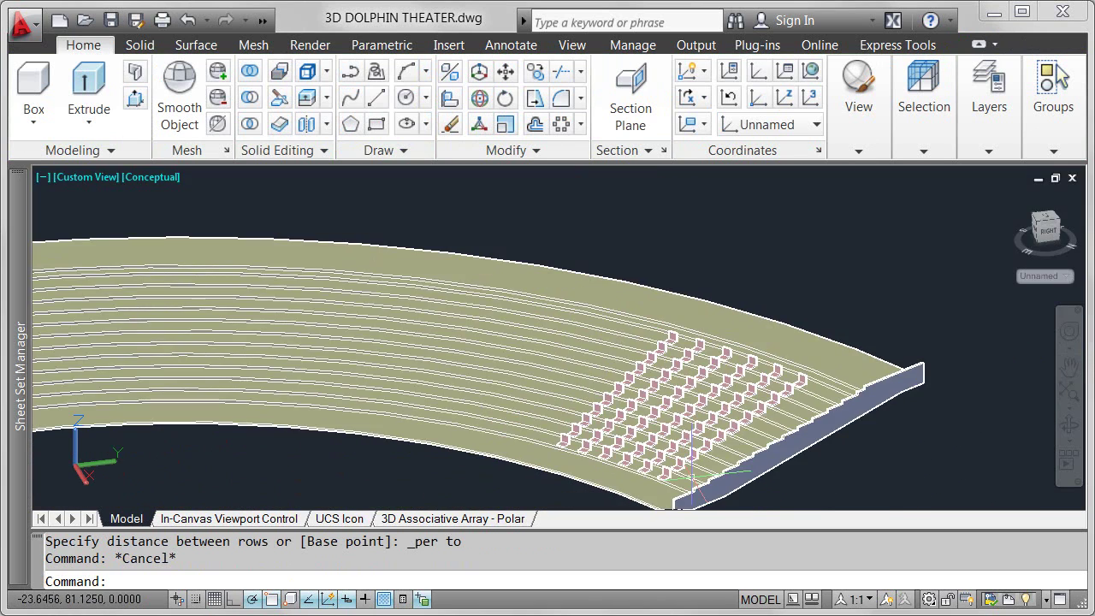
{"action": "left_click", "coordinate": [684, 425]}
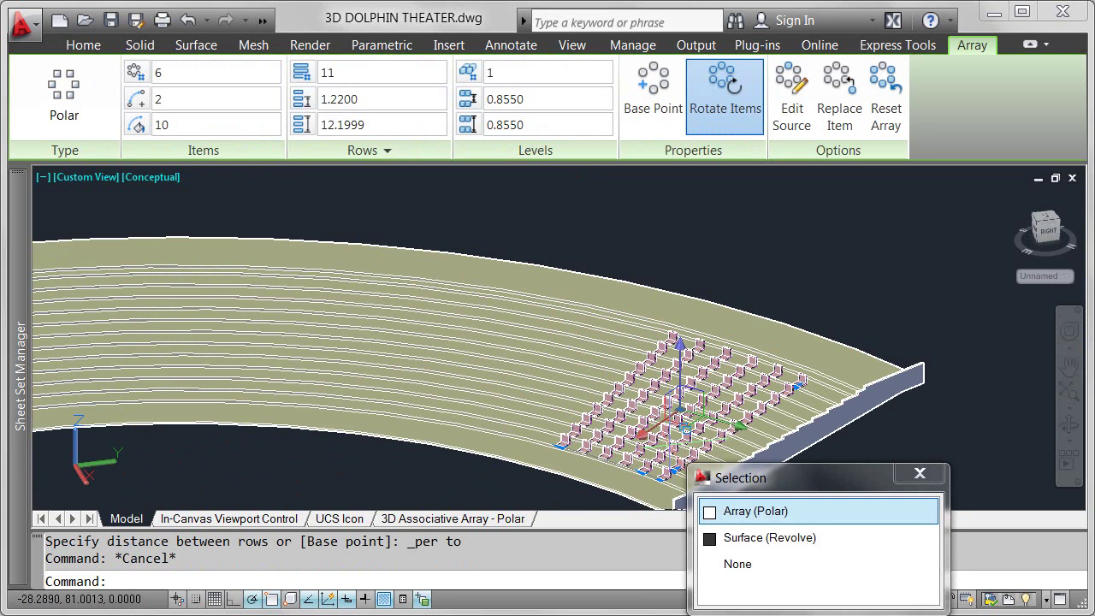
{"action": "left_click", "coordinate": [209, 72]}
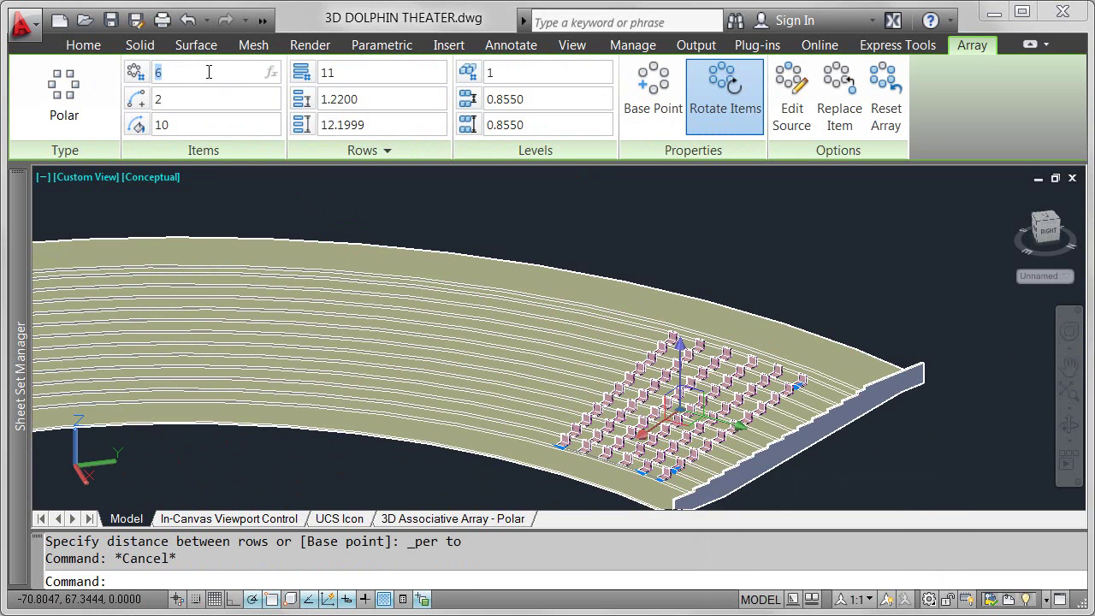
{"action": "key", "text": "Return"}
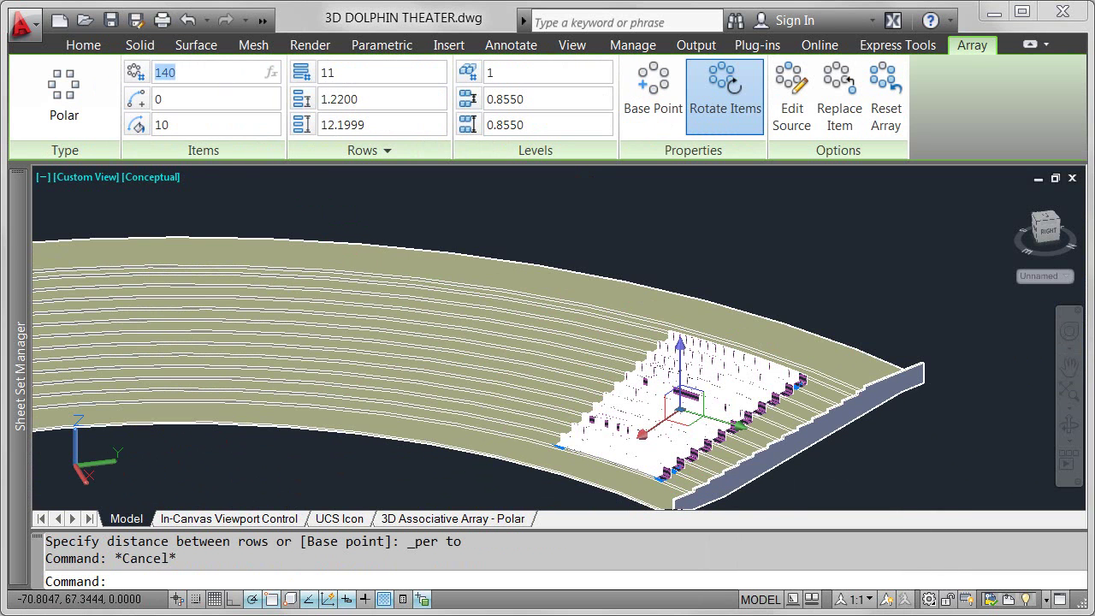
{"action": "left_click", "coordinate": [214, 124]}
{"action": "key", "text": "Return"}
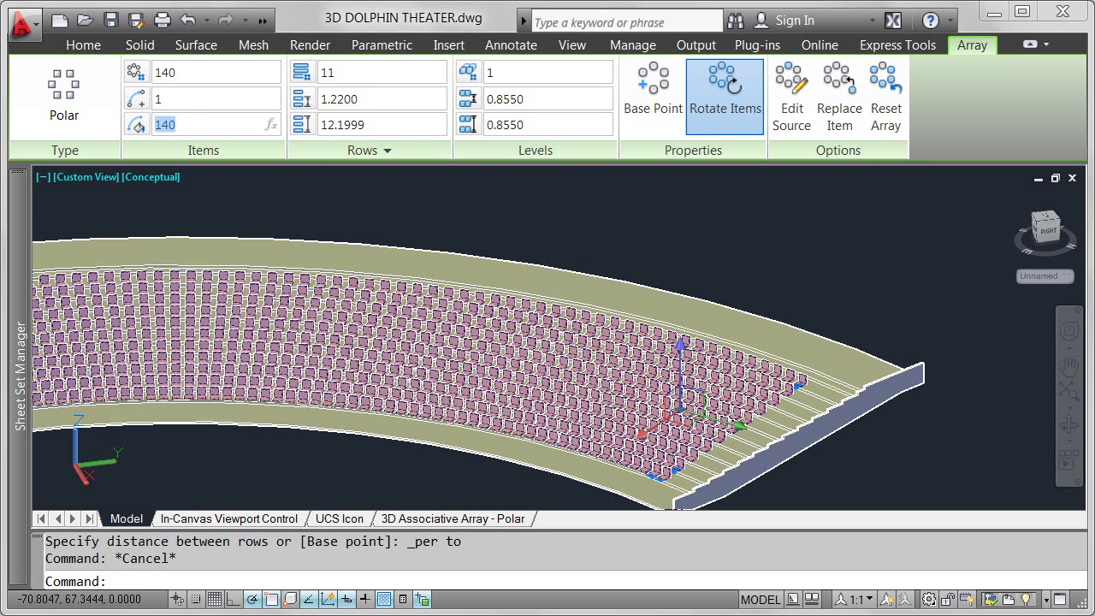
{"action": "middle_click_drag", "start_coordinate": [441, 353], "coordinate": [616, 256], "text": "shift"}
{"action": "middle_click", "coordinate": [803, 173]}
{"action": "middle_click", "coordinate": [804, 174]}
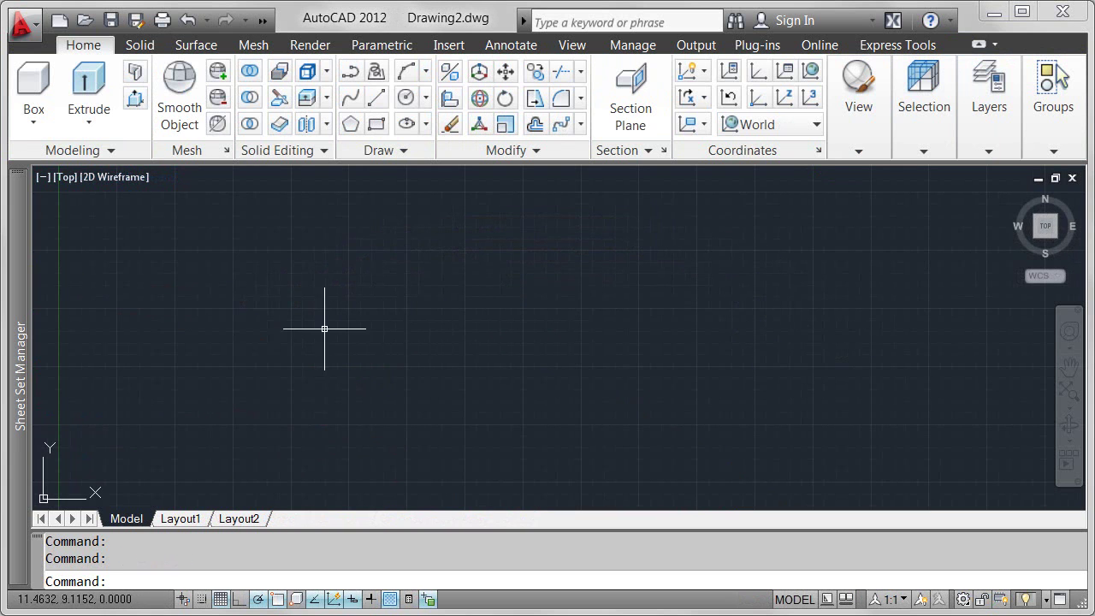
Open sheet 08 - 3D Associative Array - Path and open its 3D TANK RAMP xref
{"action": "mouse_move", "coordinate": [26, 327]}
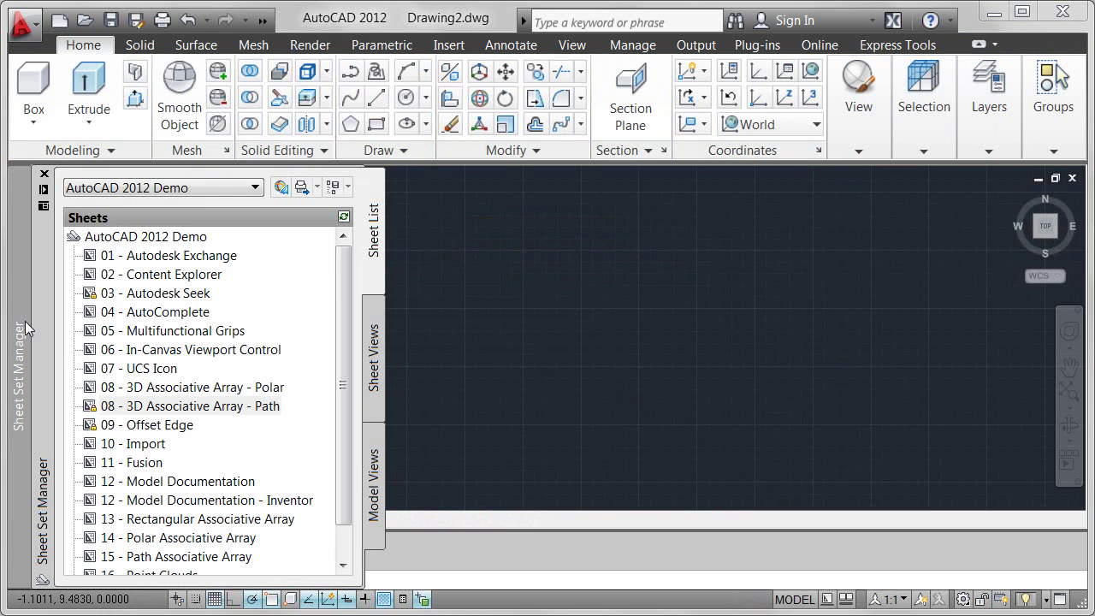
{"action": "double_click", "coordinate": [178, 406]}
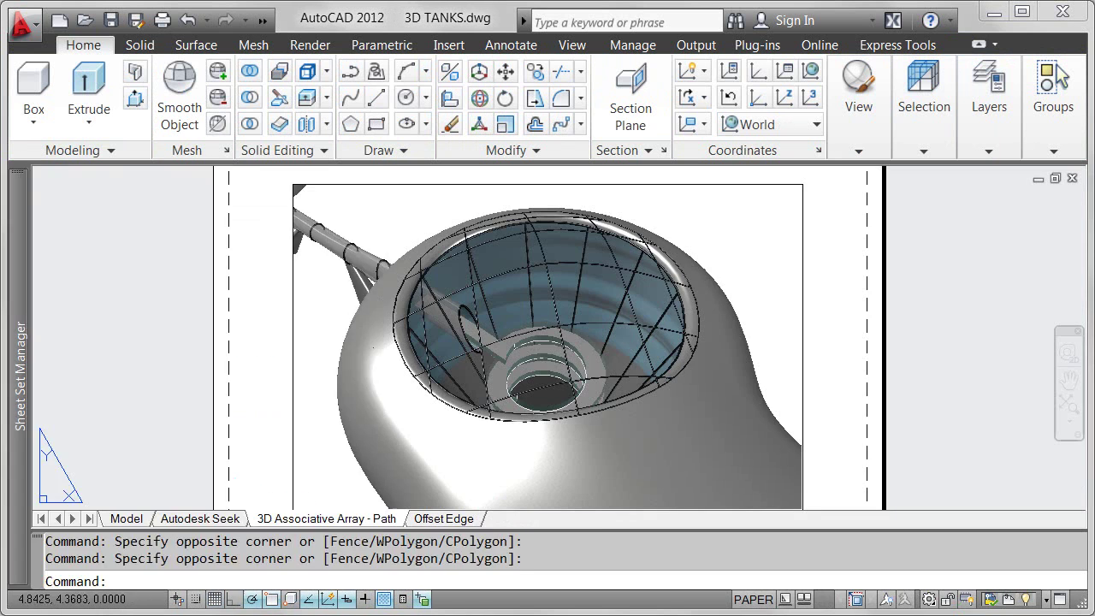
{"action": "left_click", "coordinate": [564, 432]}
{"action": "left_click", "coordinate": [582, 420]}
{"action": "right_click", "coordinate": [574, 426]}
{"action": "left_click", "coordinate": [602, 53]}
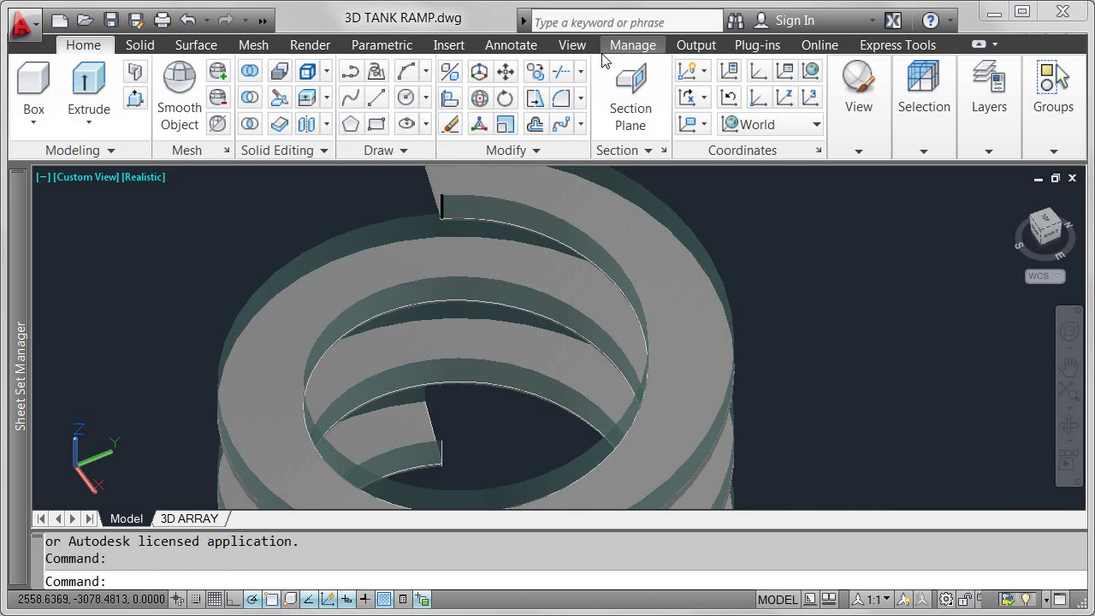
Start a path array of the railing post block using the ramp's helix as the path
{"action": "key", "text": "Escape"}
{"action": "key", "text": "Escape"}
{"action": "left_click", "coordinate": [581, 125]}
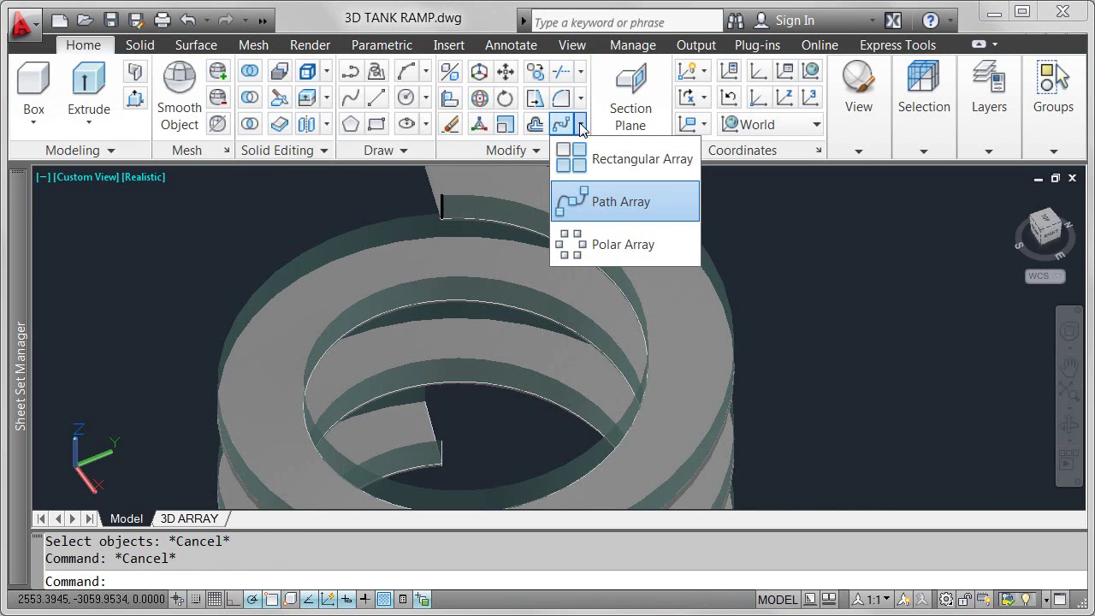
{"action": "left_click", "coordinate": [617, 202]}
{"action": "left_click", "coordinate": [443, 217]}
{"action": "key", "text": "Return"}
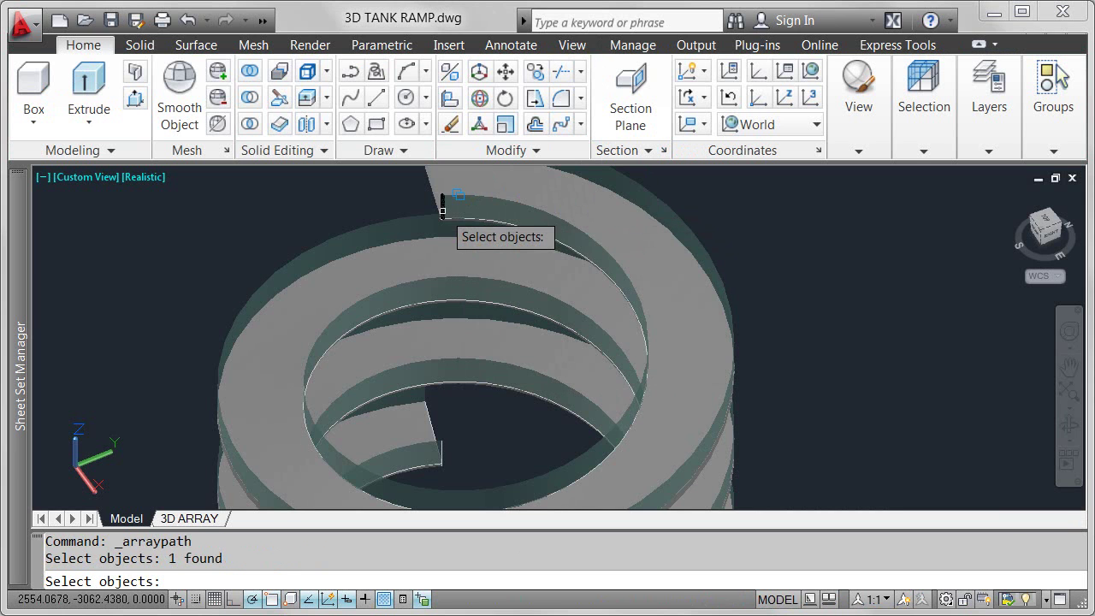
{"action": "key", "text": "Return"}
{"action": "left_click", "coordinate": [447, 214]}
{"action": "left_click", "coordinate": [516, 310]}
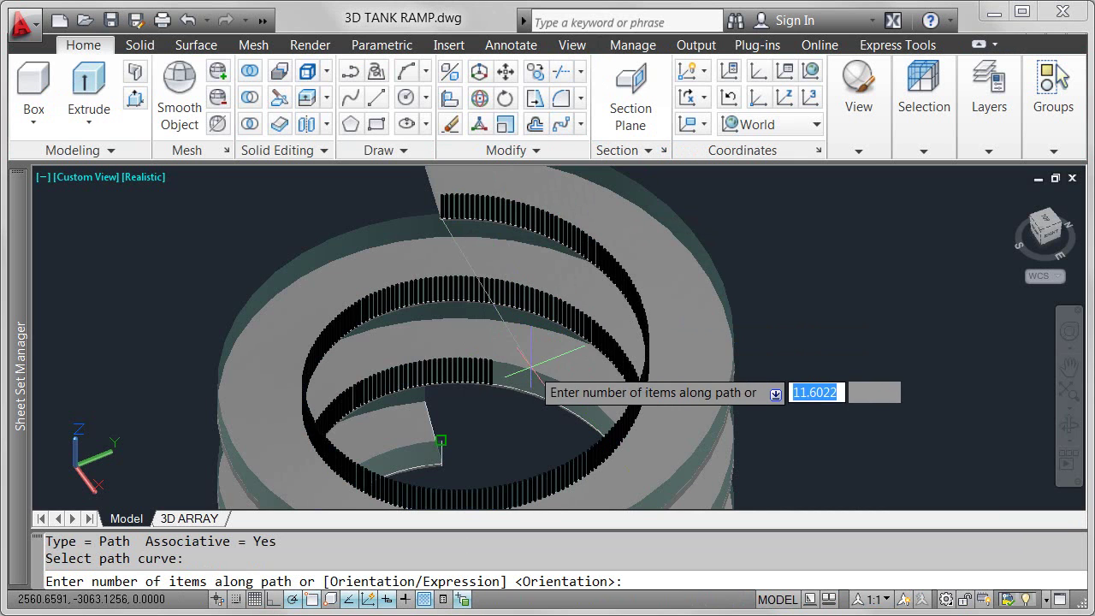
Set 30 posts divided evenly, 2 rows 2.5 apart, at zero elevation
{"action": "type", "text": "30"}
{"action": "key", "text": "Return"}
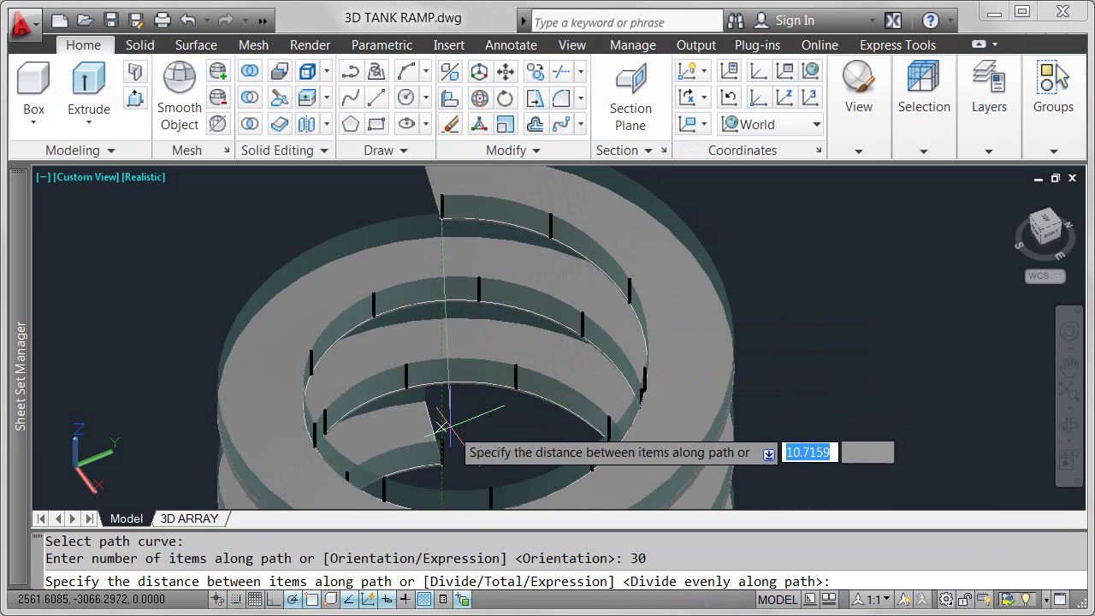
{"action": "key", "text": "Return"}
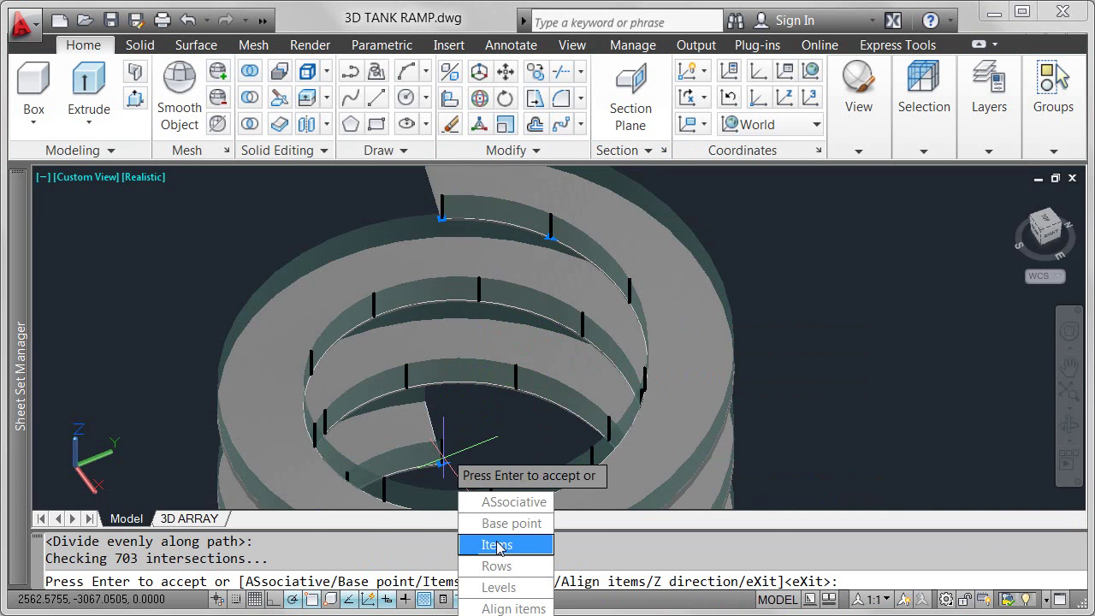
{"action": "left_click", "coordinate": [502, 566]}
{"action": "type", "text": "2"}
{"action": "key", "text": "Return"}
{"action": "type", "text": "2.5"}
{"action": "key", "text": "Return"}
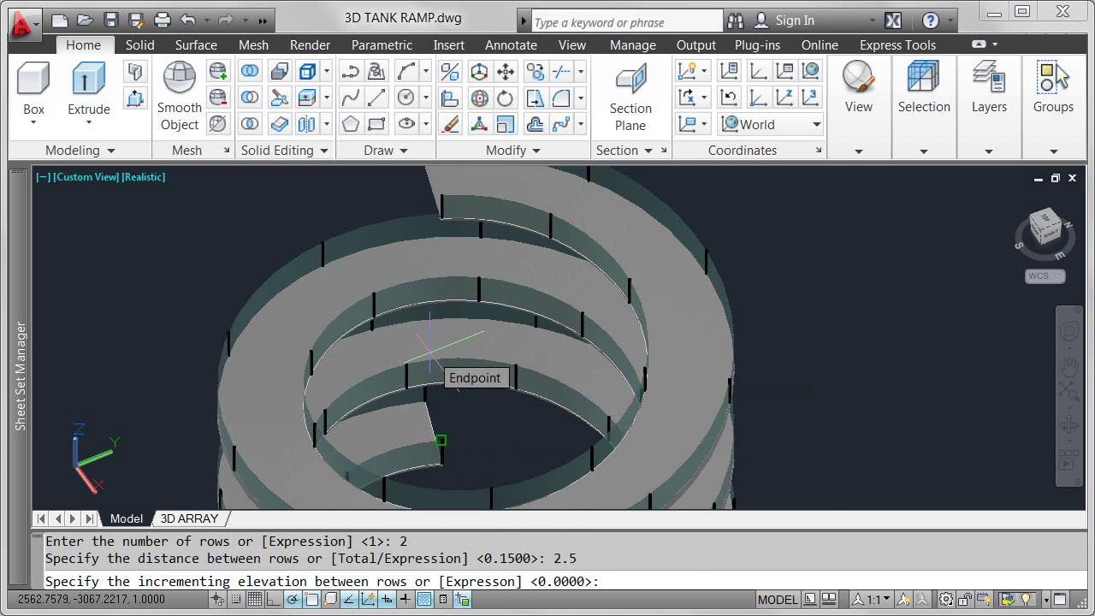
{"action": "key", "text": "Return"}
{"action": "key", "text": "Return"}
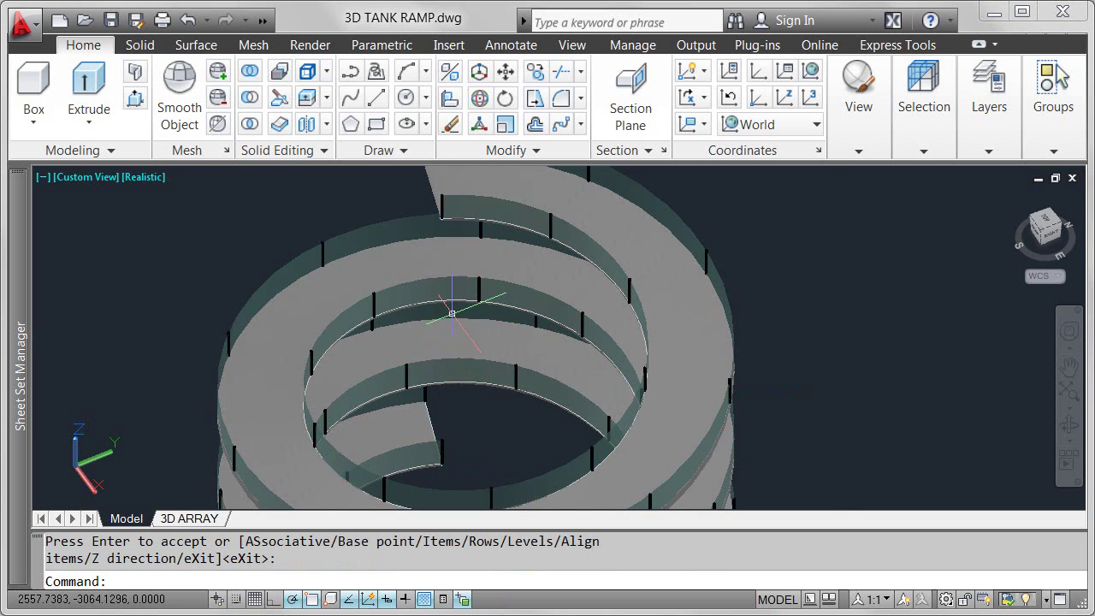
Select the post path array and toggle Z Direction off and back on to keep posts upright
{"action": "left_click", "coordinate": [493, 306]}
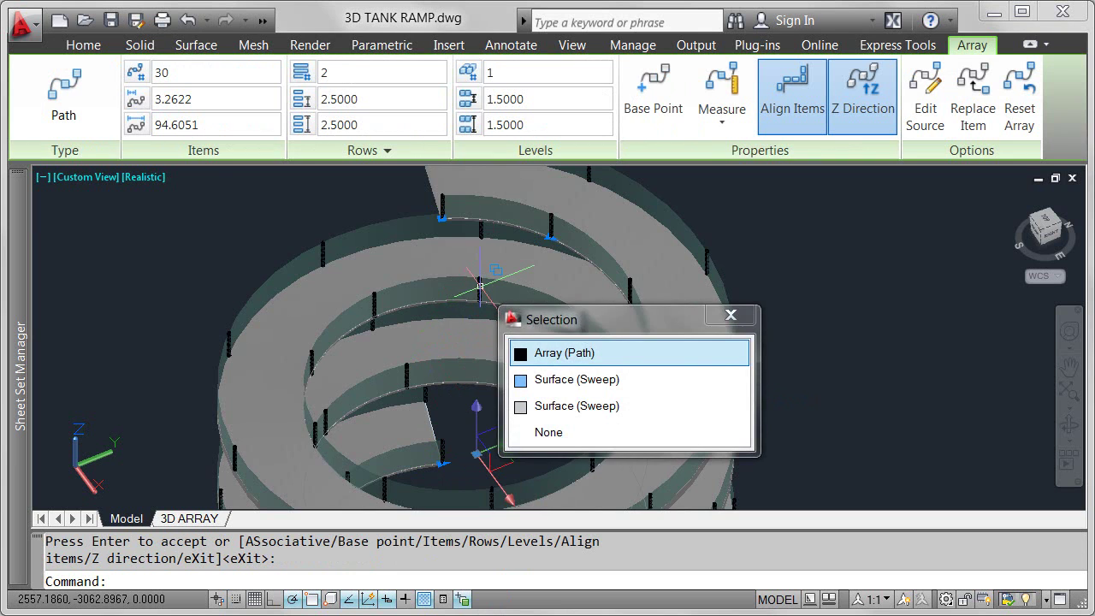
{"action": "left_click", "coordinate": [540, 353]}
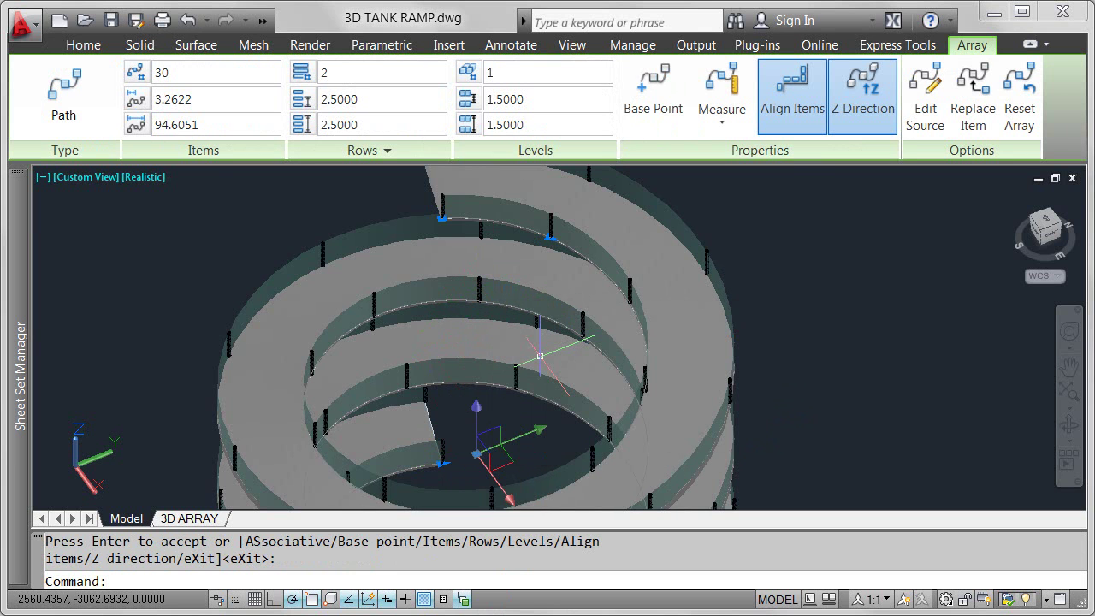
{"action": "left_click", "coordinate": [873, 112]}
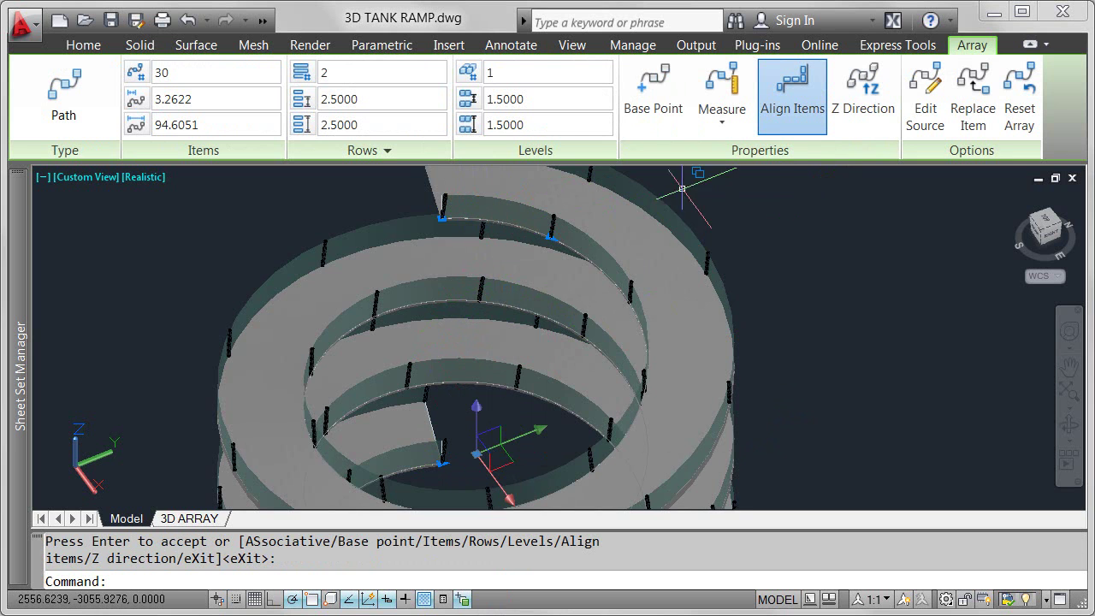
{"action": "left_click", "coordinate": [853, 122]}
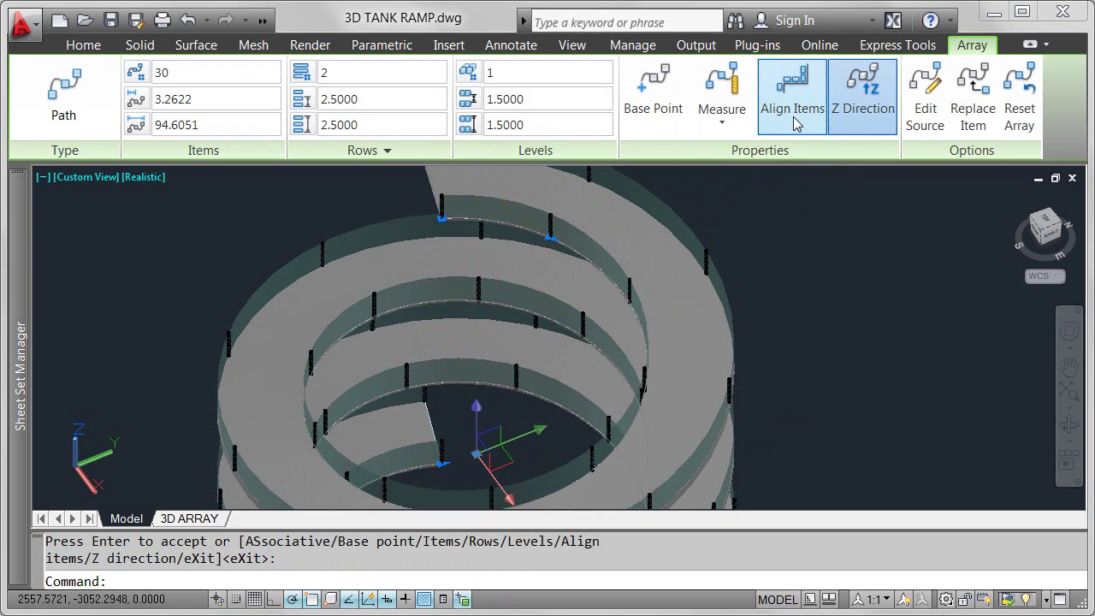
Switch the array from Measure to Divide and set 40 posts along the helix
{"action": "left_click", "coordinate": [722, 123]}
{"action": "left_click", "coordinate": [737, 159]}
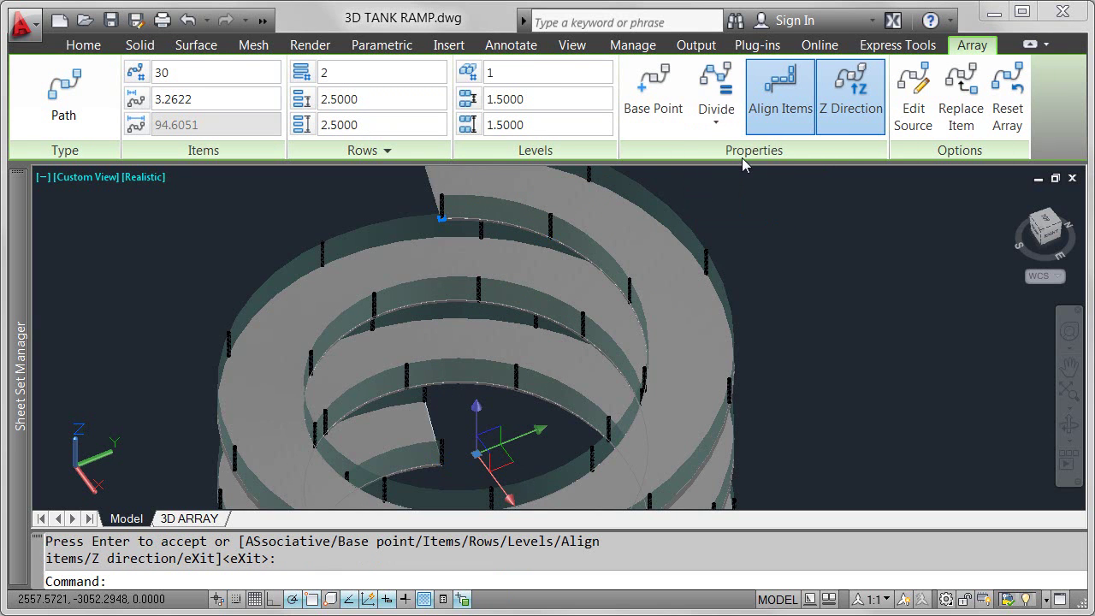
{"action": "left_click", "coordinate": [205, 74]}
{"action": "type", "text": "4"}
{"action": "key", "text": "Return"}
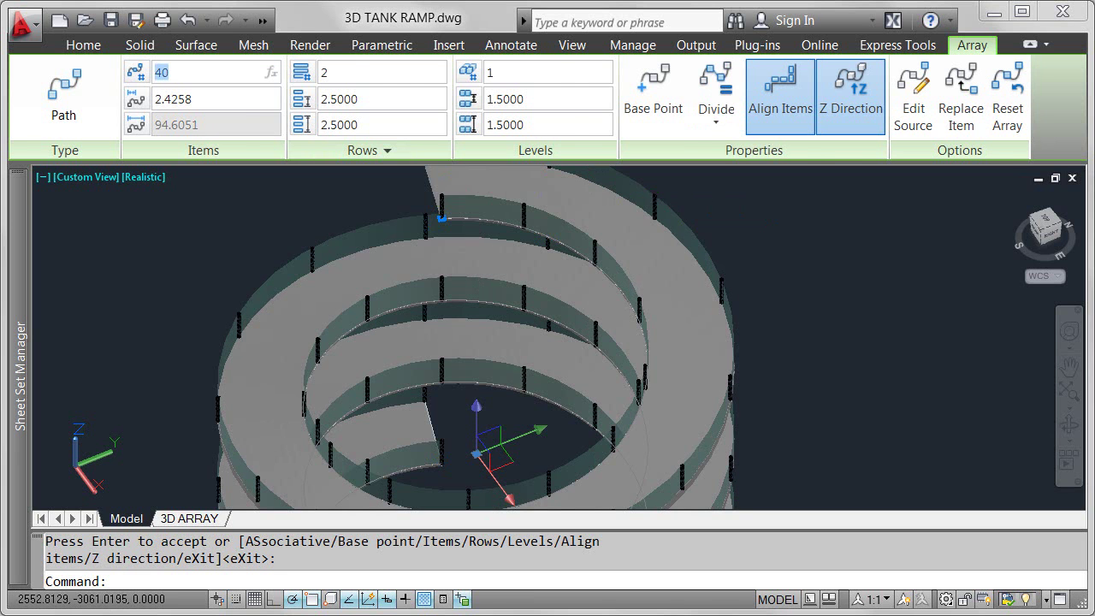
{"action": "key", "text": "Escape"}
{"action": "key", "text": "Escape"}
Select the helix underlying the ramp and open its Properties palette
{"action": "scroll", "coordinate": [251, 197], "scroll_direction": "down", "scroll_amount": 2}
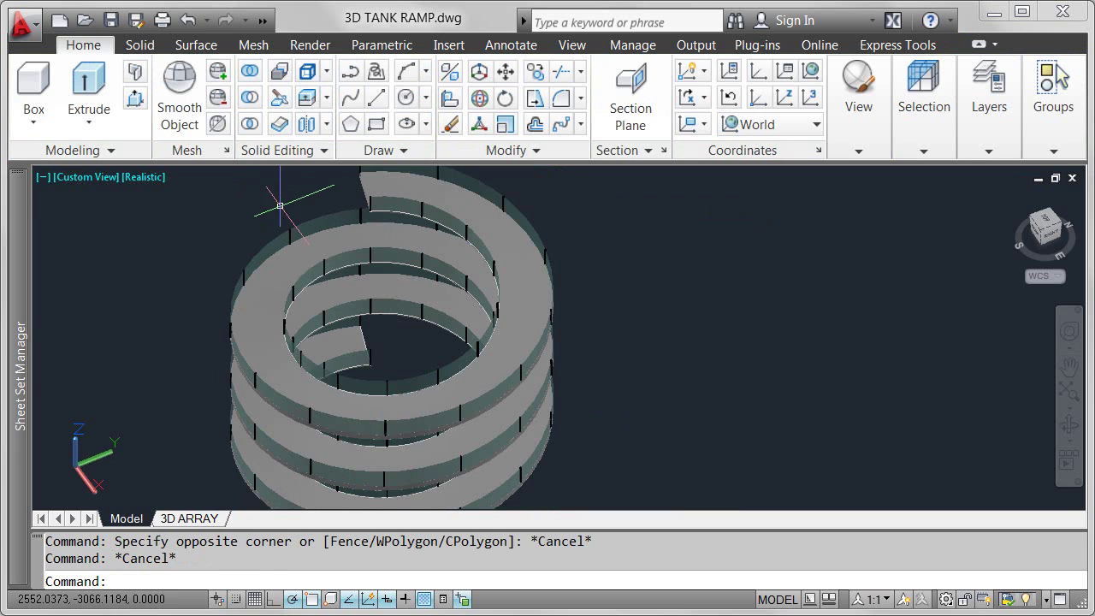
{"action": "left_click", "coordinate": [385, 211]}
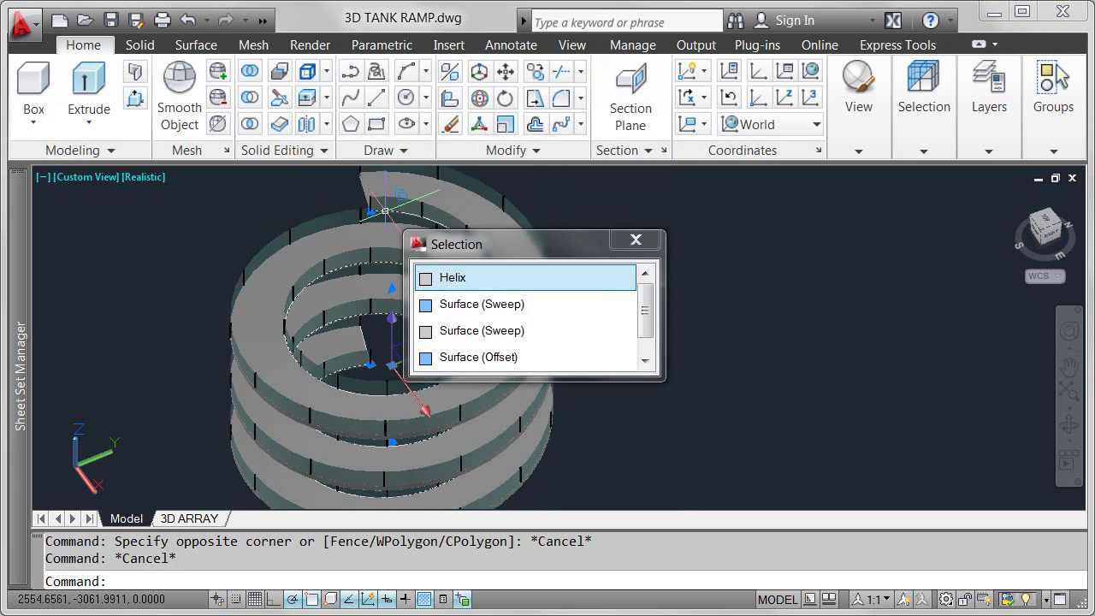
{"action": "left_click", "coordinate": [444, 275]}
{"action": "right_click", "coordinate": [439, 283]}
{"action": "left_click", "coordinate": [499, 243]}
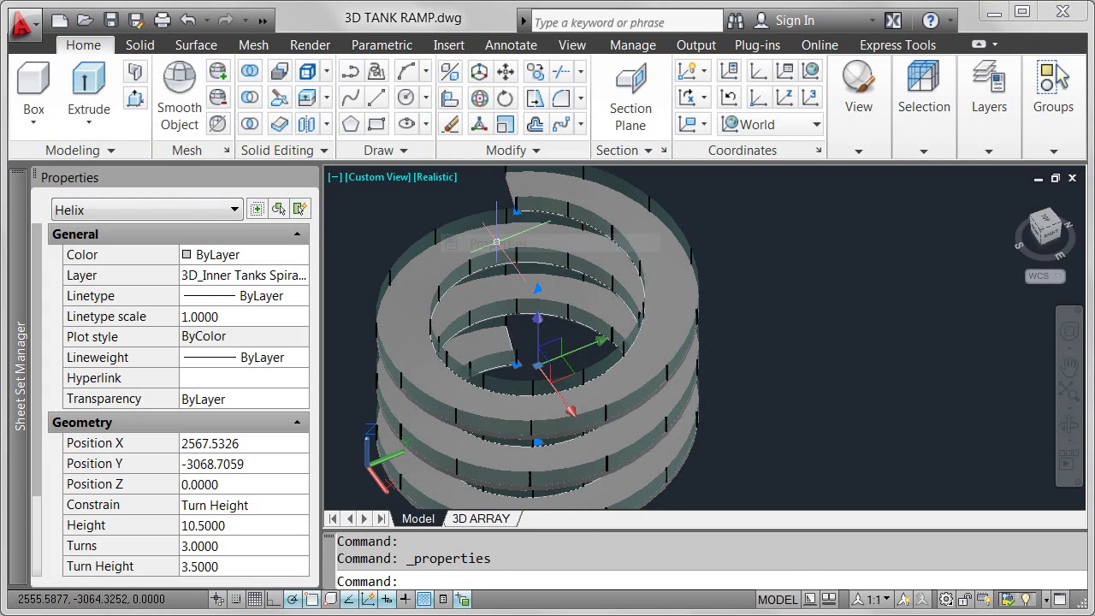
Give the helix 5 turns and change its Twist from CCW to CW
{"action": "left_click", "coordinate": [239, 544]}
{"action": "type", "text": "5"}
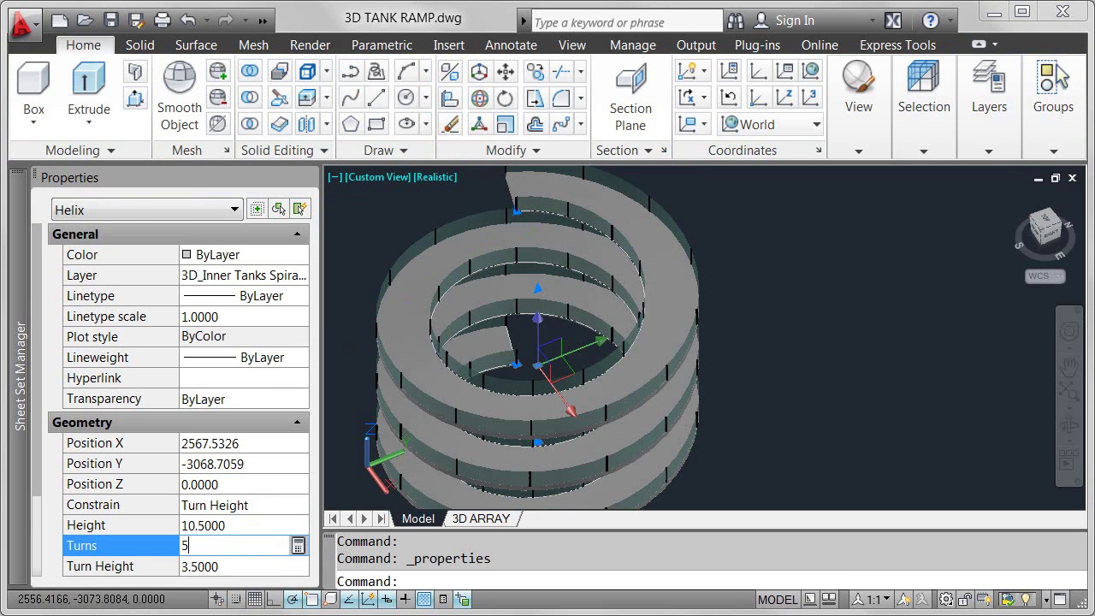
{"action": "key", "text": "Tab"}
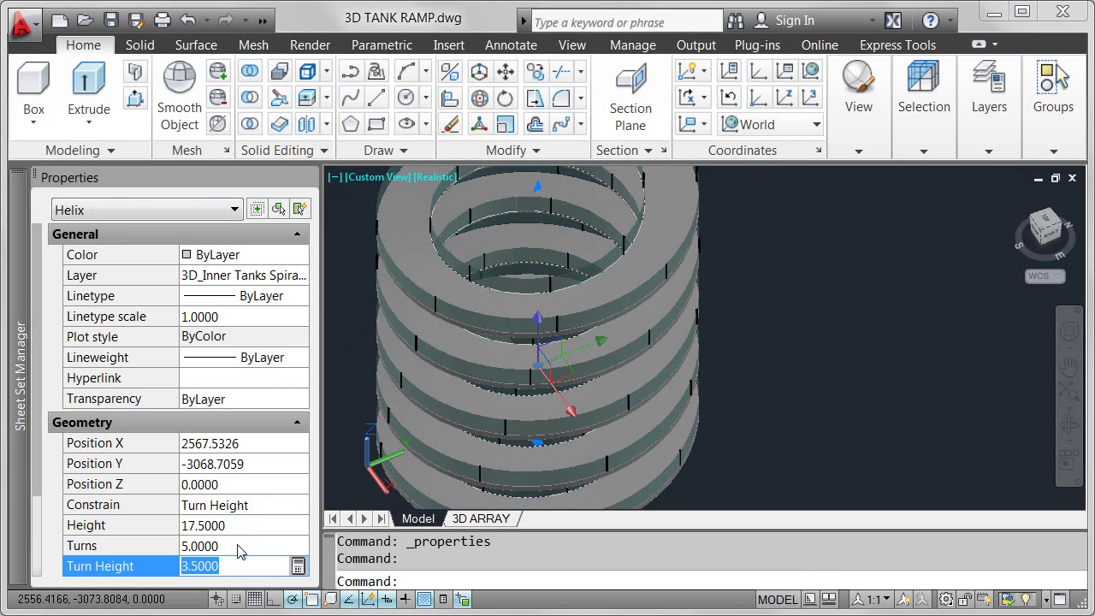
{"action": "scroll", "coordinate": [36, 581], "scroll_direction": "down", "scroll_amount": 3}
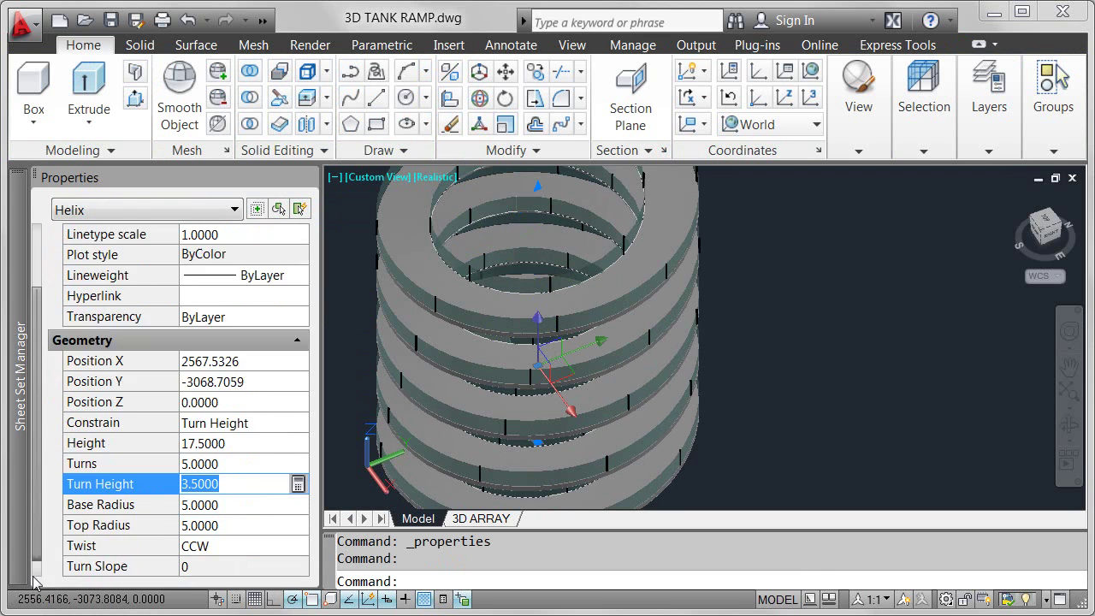
{"action": "left_click", "coordinate": [237, 551]}
{"action": "left_click", "coordinate": [300, 549]}
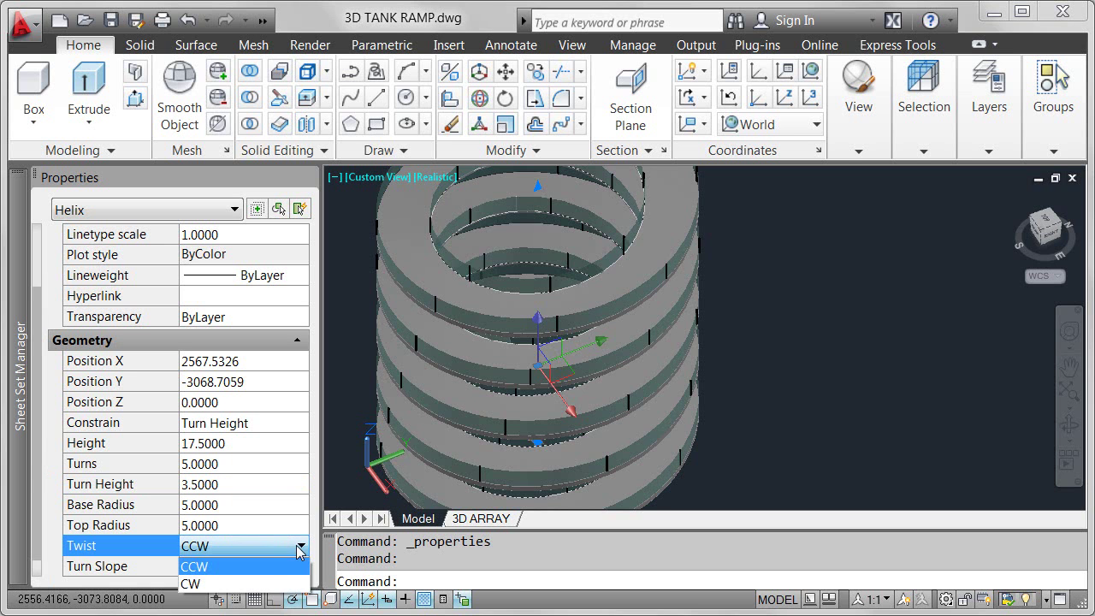
{"action": "left_click", "coordinate": [263, 583]}
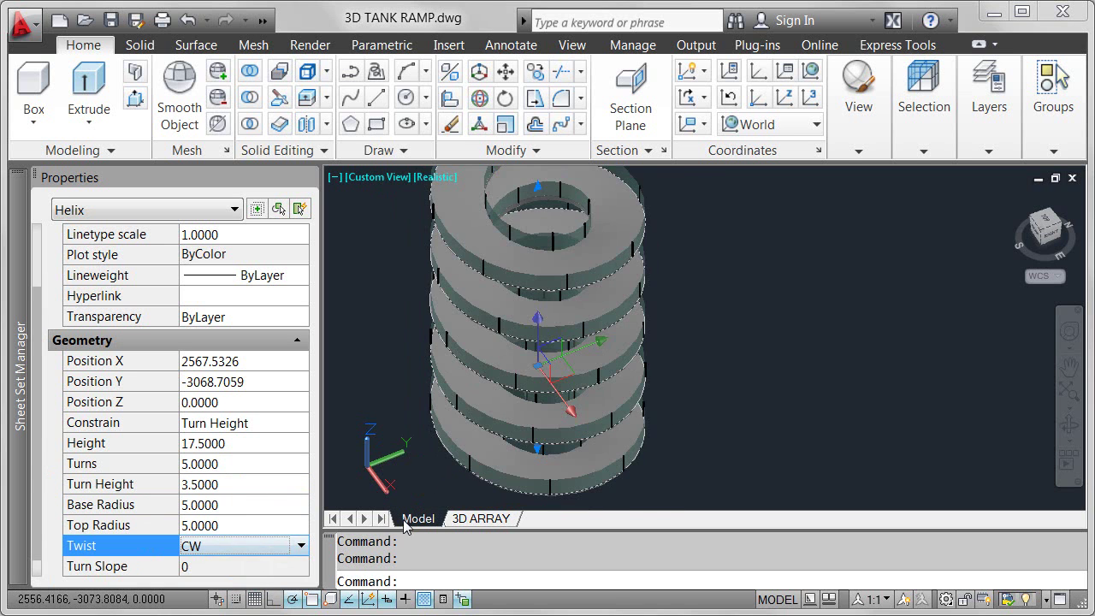